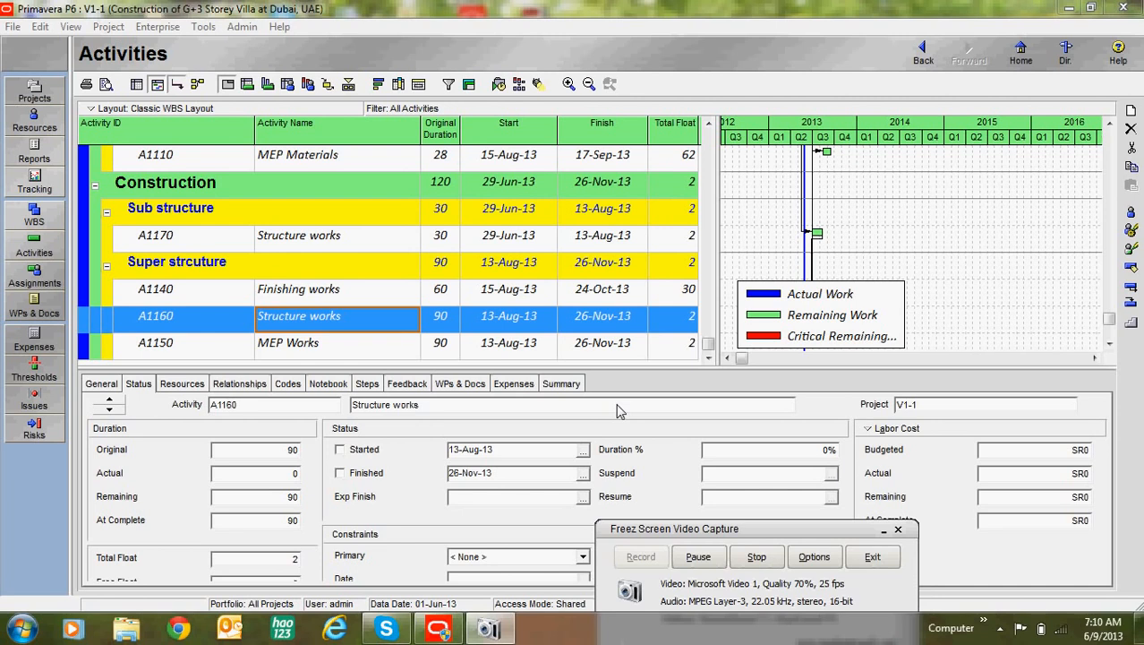
Review the price per unit of the resources assigned to the current project
{"action": "left_click", "coordinate": [34, 119]}
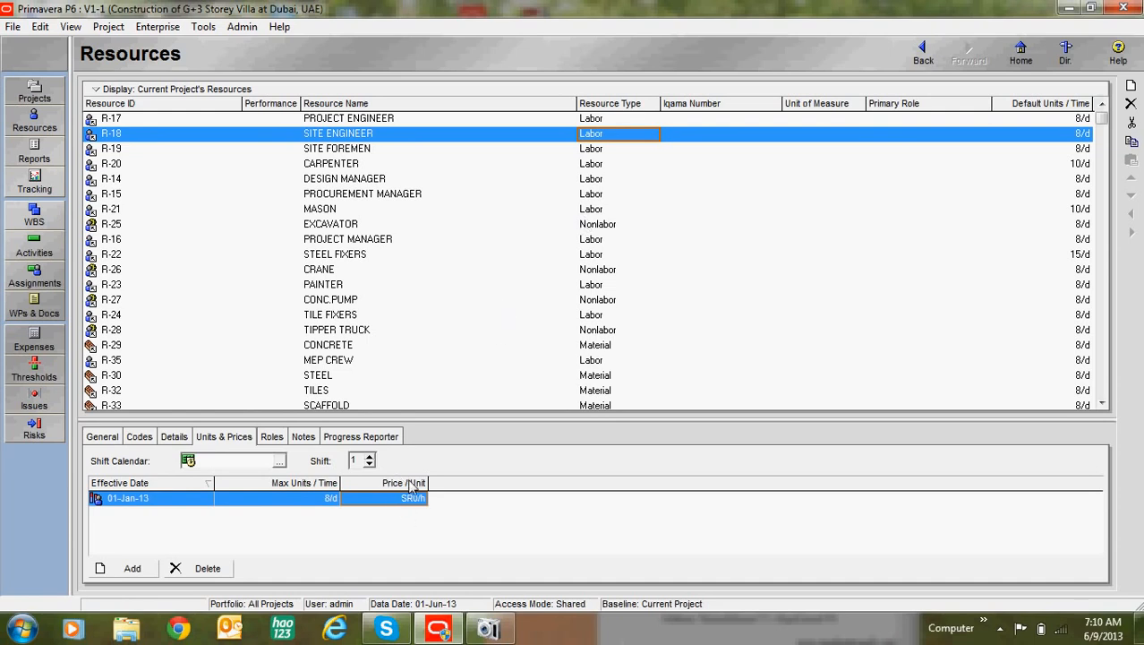
{"action": "key", "text": "Down"}
{"action": "key", "text": "Down"}
{"action": "key", "text": "Down"}
{"action": "key", "text": "Down"}
{"action": "key", "text": "Down"}
{"action": "key", "text": "Down"}
{"action": "key", "text": "Down"}
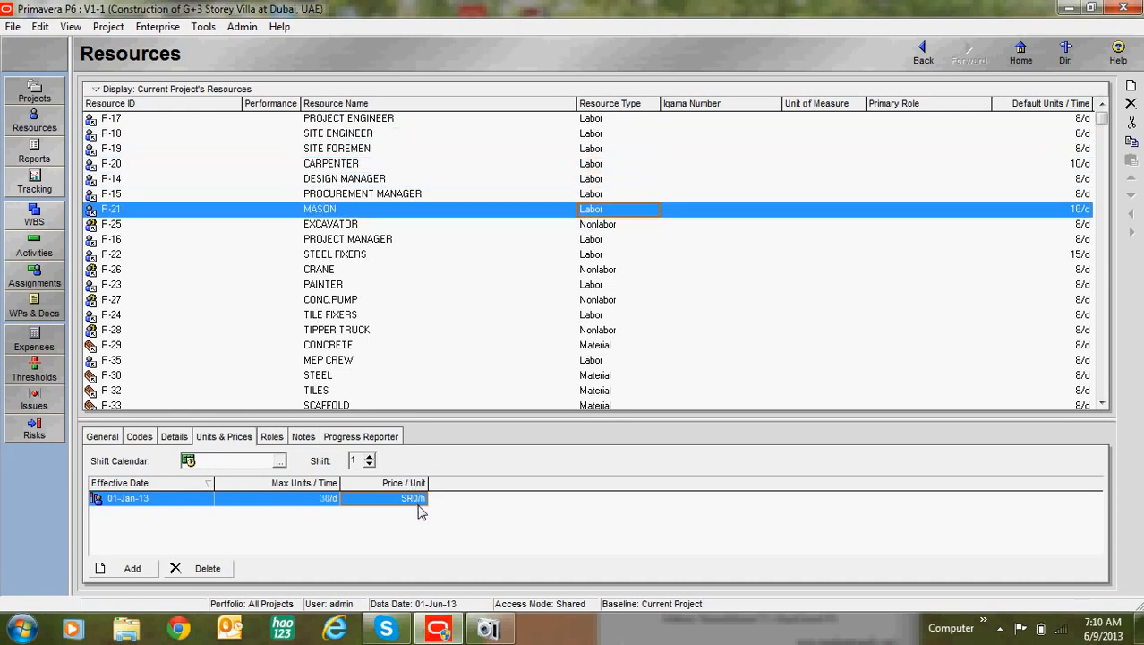
{"action": "key", "text": "Down"}
{"action": "key", "text": "Down"}
{"action": "key", "text": "Down"}
{"action": "key", "text": "Down"}
{"action": "key", "text": "Down"}
{"action": "key", "text": "Down"}
{"action": "key", "text": "Down"}
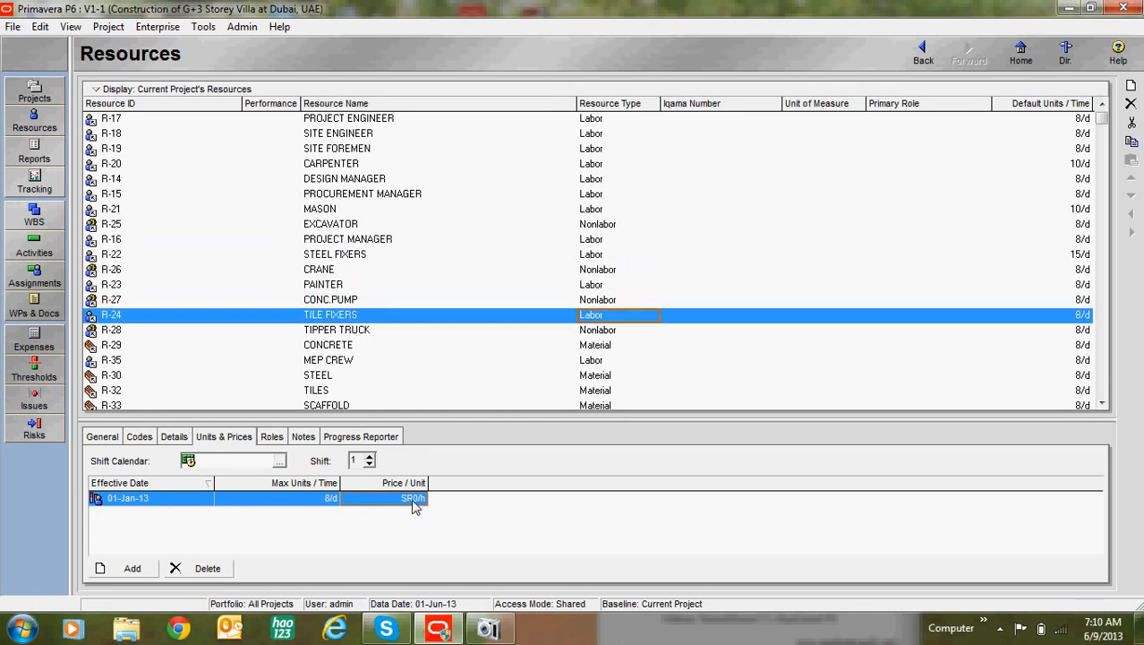
{"action": "key", "text": "Down"}
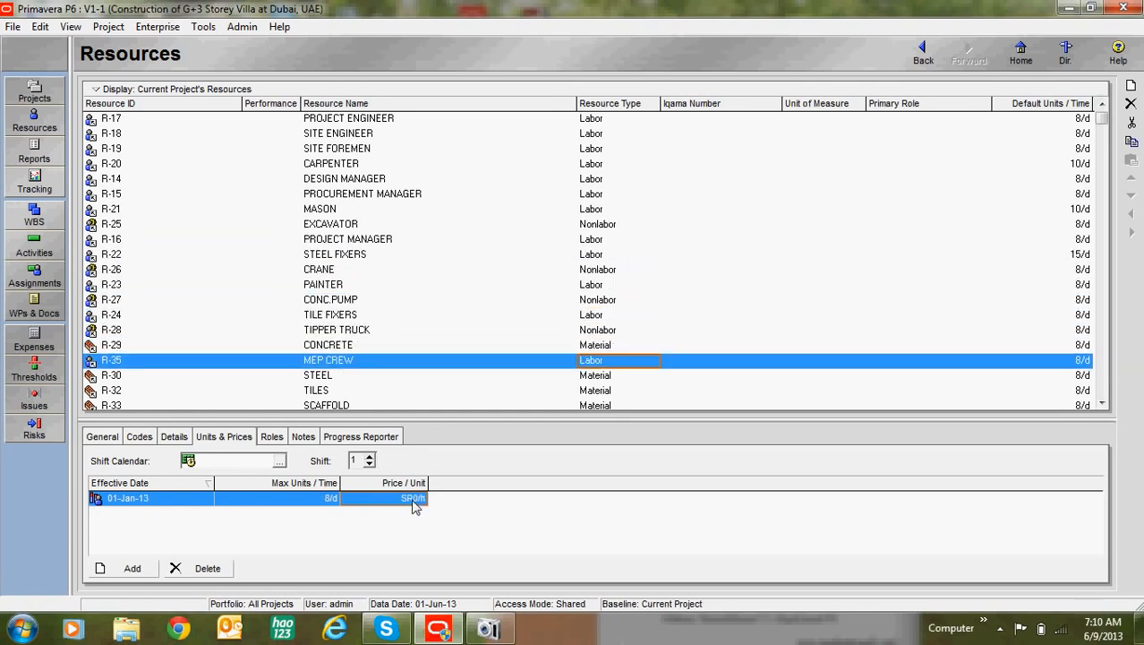
{"action": "key", "text": "Down"}
{"action": "key", "text": "Down"}
{"action": "key", "text": "Down"}
{"action": "key", "text": "Down"}
{"action": "key", "text": "Up"}
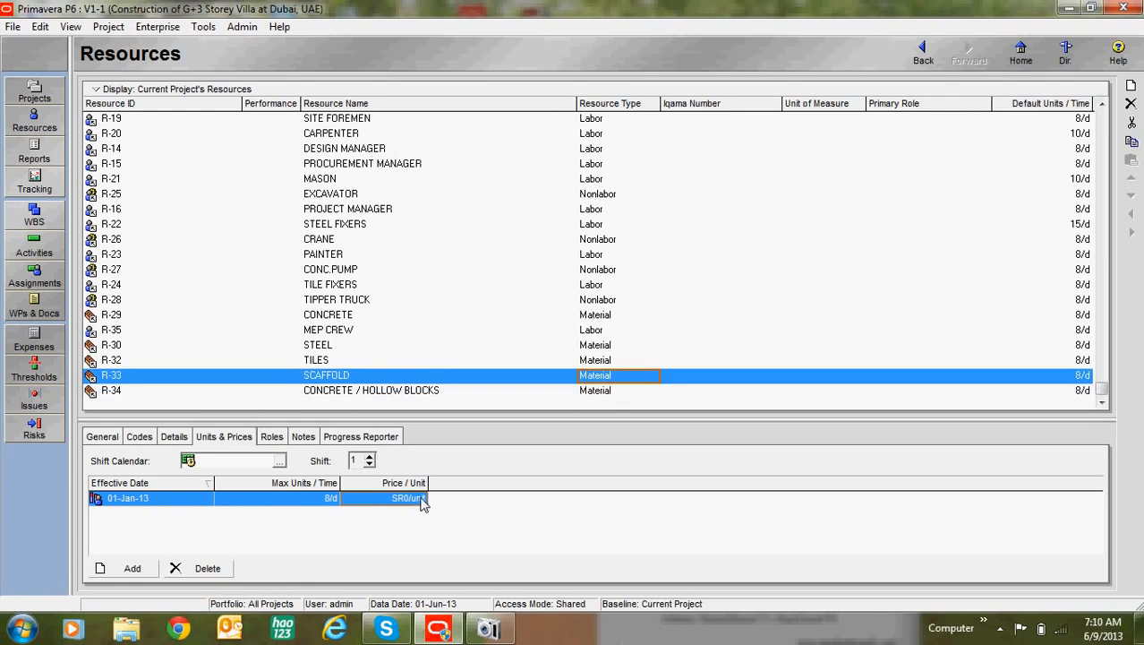
{"action": "key", "text": "Up"}
{"action": "key", "text": "Up"}
{"action": "key", "text": "Up"}
{"action": "key", "text": "Up"}
{"action": "key", "text": "Up"}
{"action": "key", "text": "Up"}
{"action": "key", "text": "Up"}
{"action": "key", "text": "Up"}
{"action": "key", "text": "Up"}
{"action": "key", "text": "Up"}
{"action": "key", "text": "Up"}
{"action": "key", "text": "Up"}
{"action": "key", "text": "Up"}
{"action": "key", "text": "Up"}
{"action": "key", "text": "Up"}
{"action": "key", "text": "Up"}
{"action": "key", "text": "Up"}
{"action": "key", "text": "Up"}
{"action": "key", "text": "Up"}
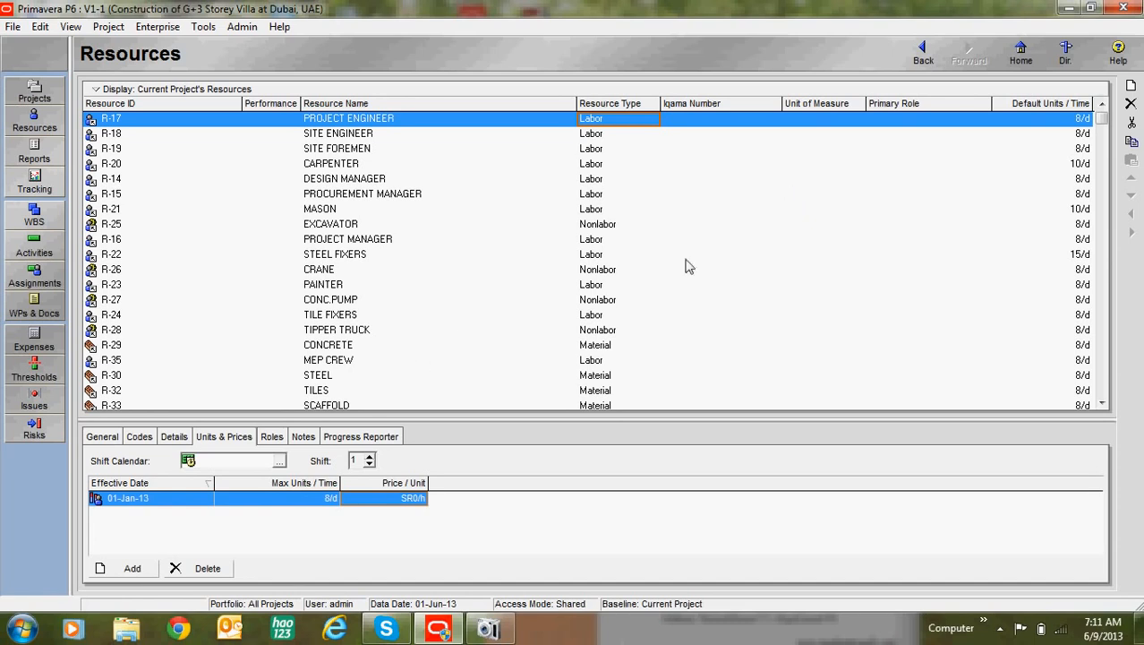
{"action": "left_click", "coordinate": [606, 139]}
{"action": "left_click", "coordinate": [606, 154]}
{"action": "left_click", "coordinate": [601, 180]}
{"action": "left_click", "coordinate": [601, 197]}
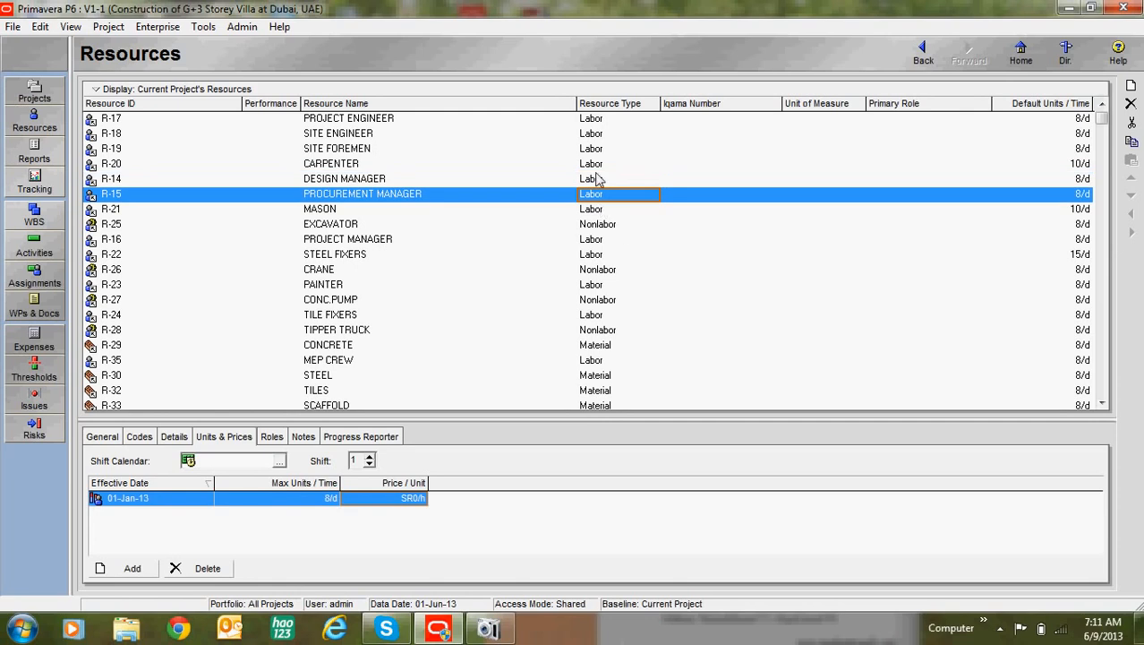
{"action": "left_click", "coordinate": [612, 122]}
{"action": "left_click", "coordinate": [591, 150]}
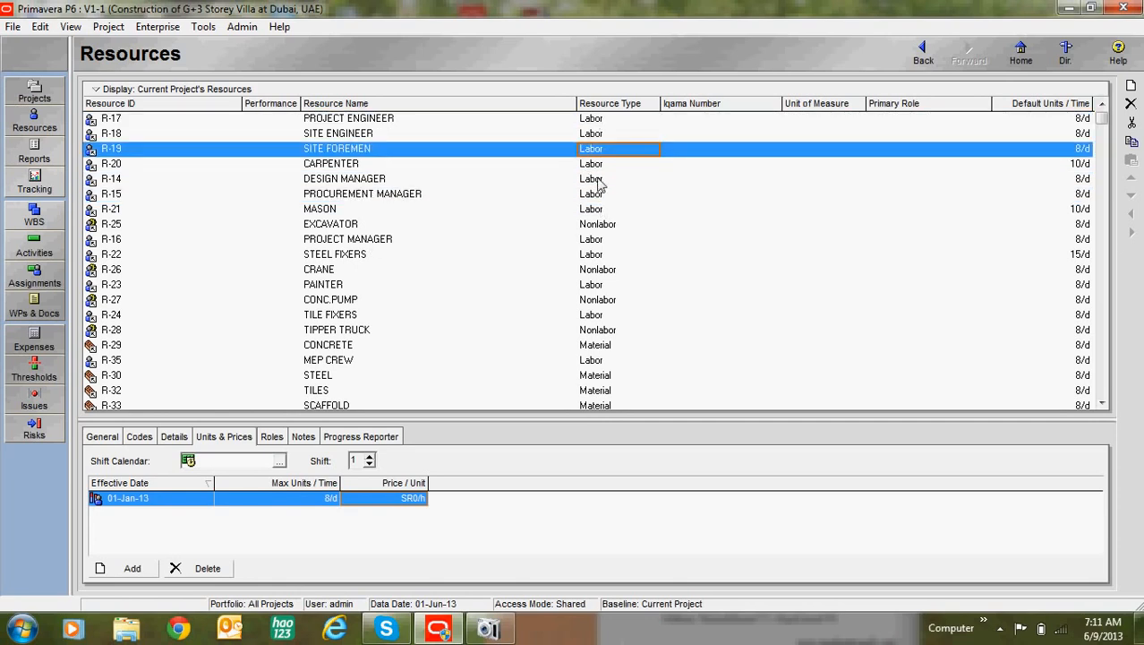
Set the price per unit to SR8/h for the carpenter and SR7/h for the mason
{"action": "left_click", "coordinate": [592, 166]}
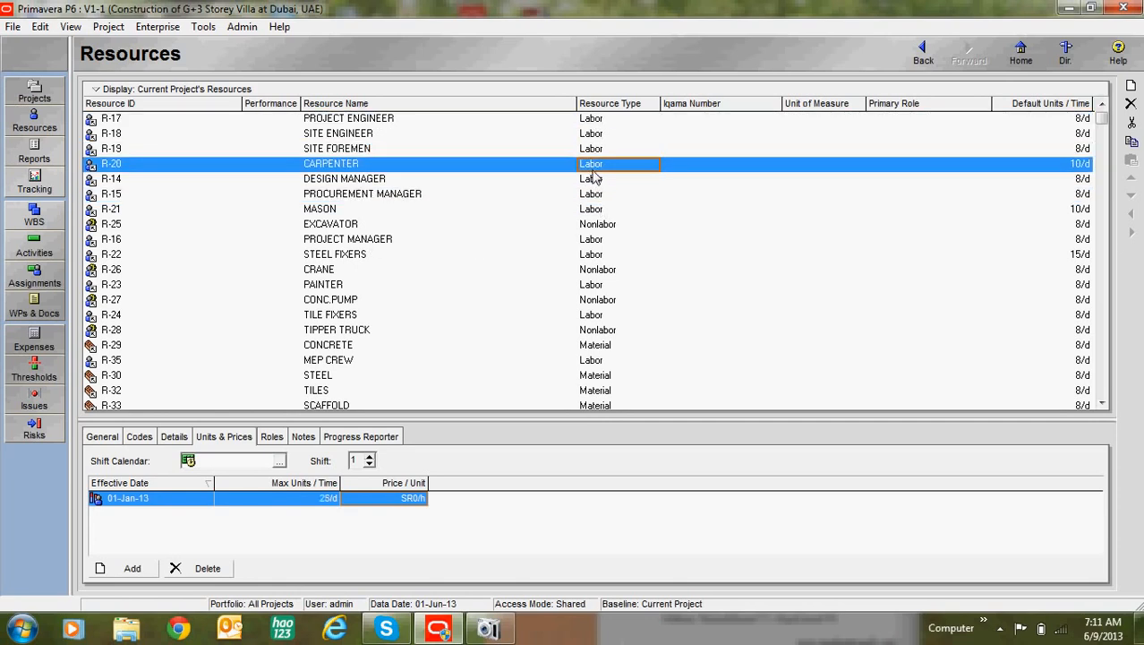
{"action": "left_click", "coordinate": [416, 497]}
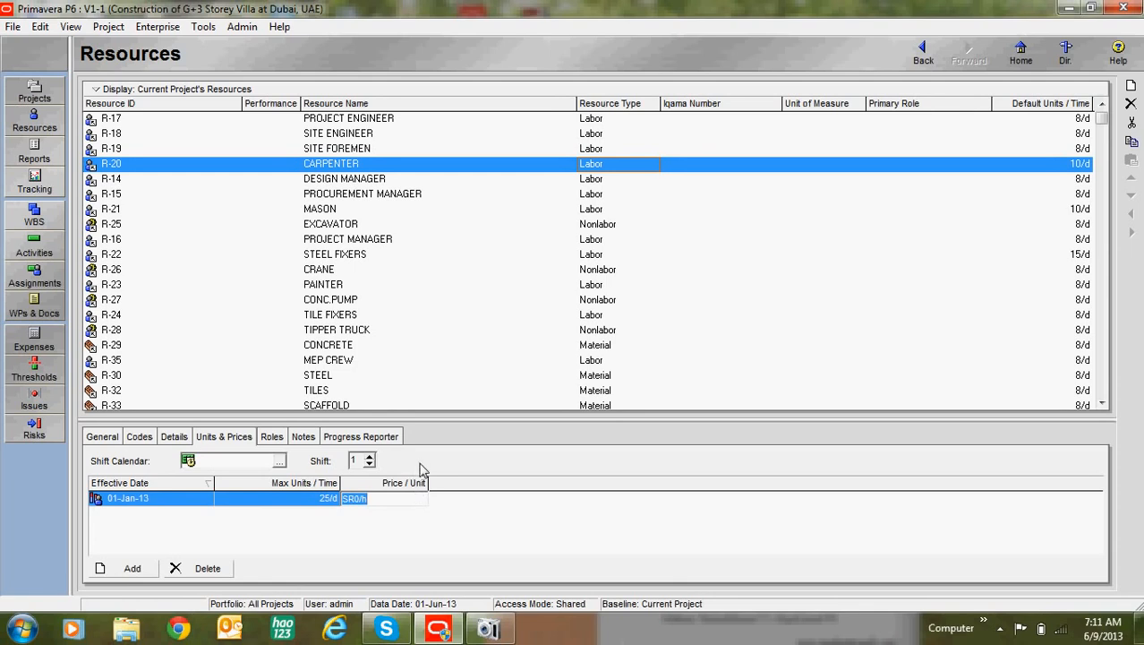
{"action": "type", "text": "8"}
{"action": "left_click", "coordinate": [597, 211]}
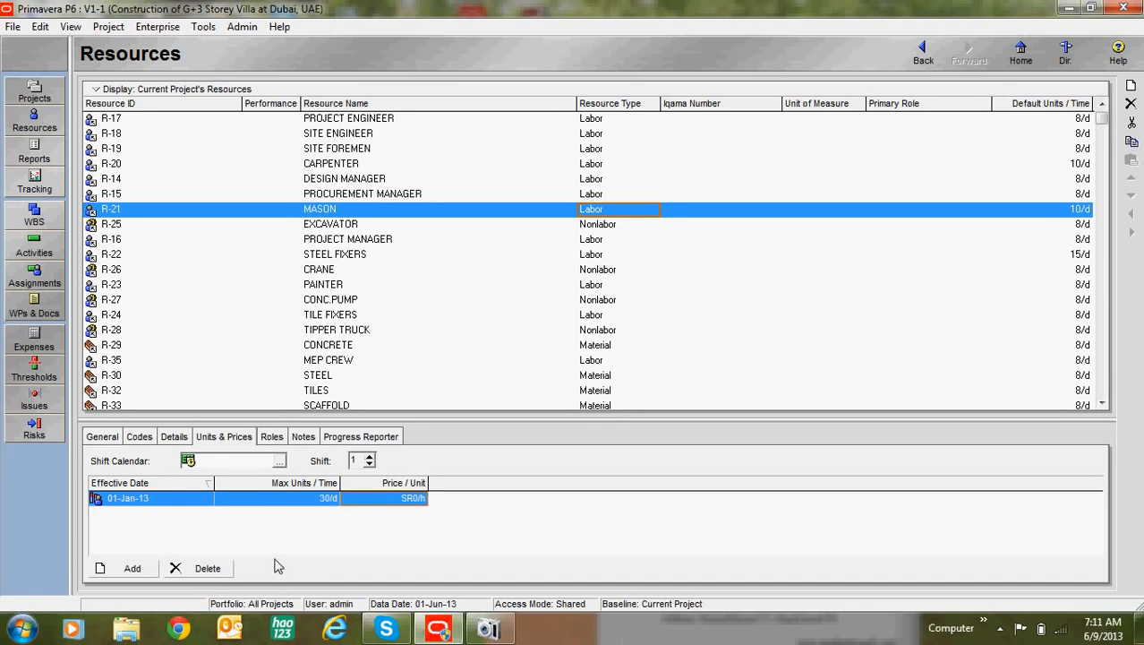
{"action": "left_click", "coordinate": [383, 502]}
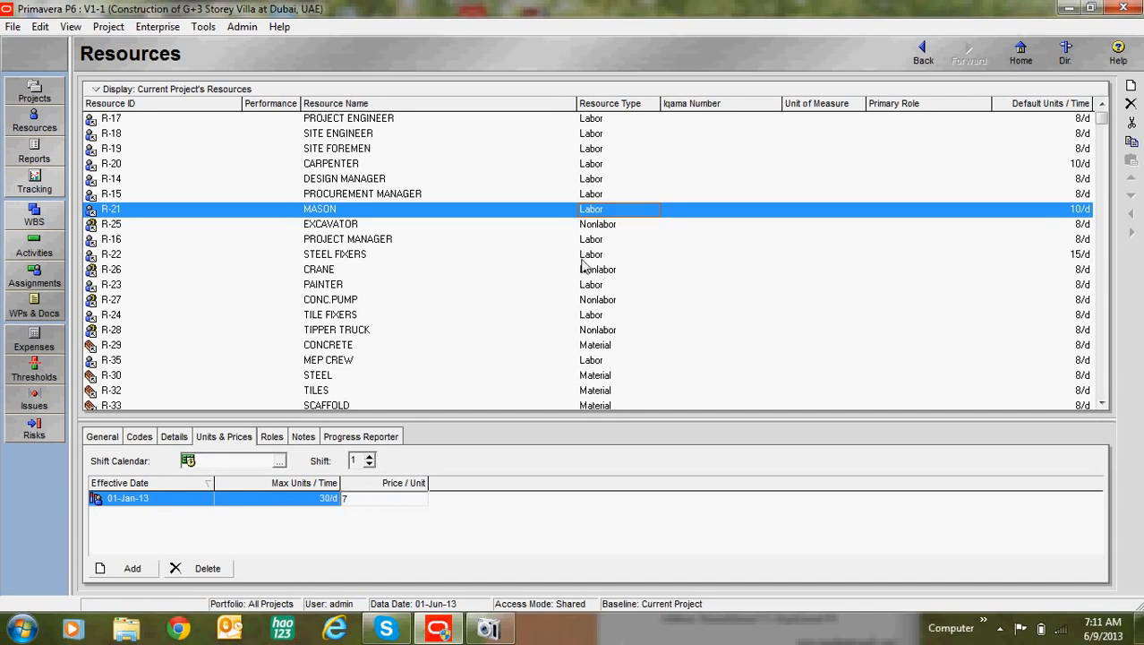
Enter a price per unit for the excavator and set the steel fixers' price to SR8/h
{"action": "left_click", "coordinate": [627, 226]}
{"action": "left_click", "coordinate": [411, 498]}
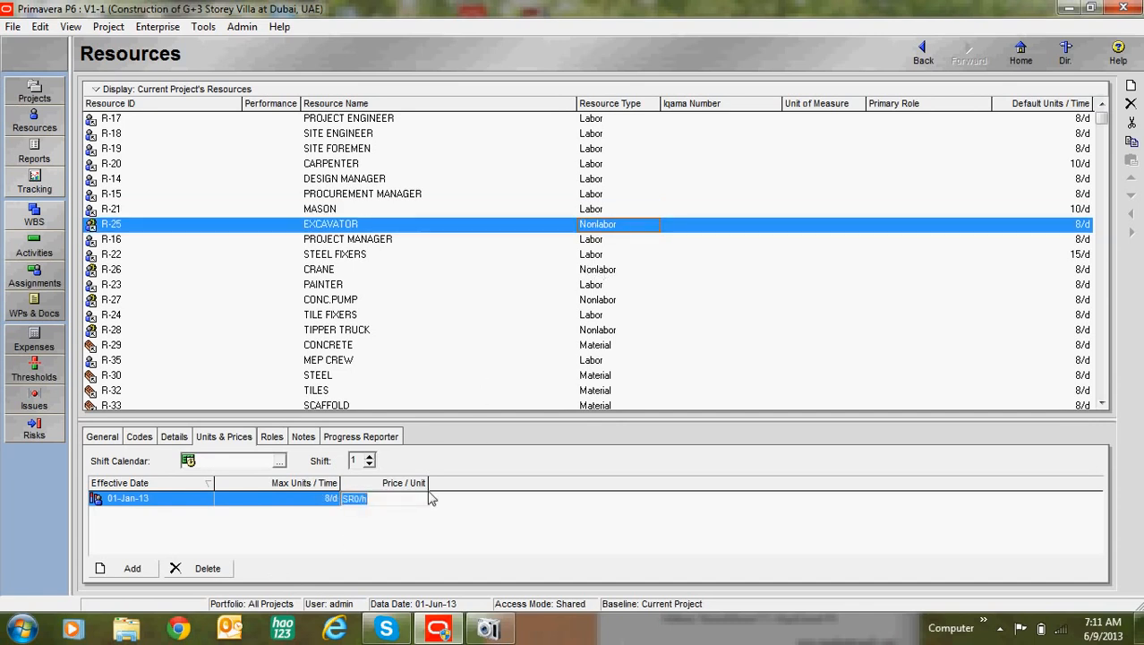
{"action": "left_click", "coordinate": [597, 242]}
{"action": "left_click", "coordinate": [605, 256]}
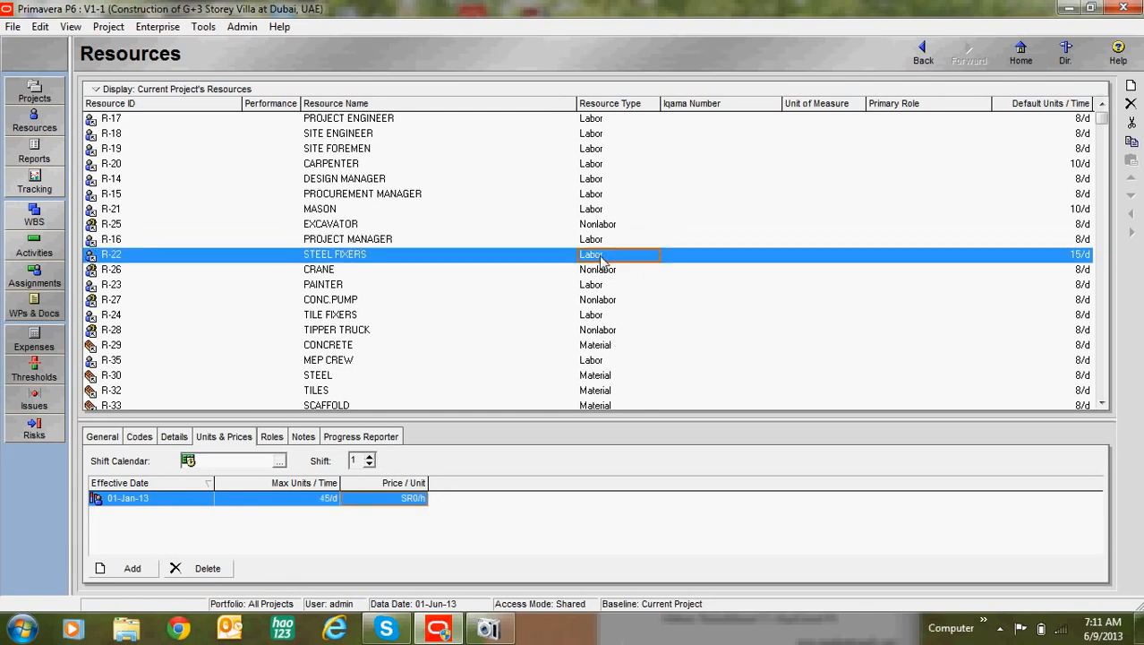
{"action": "left_click", "coordinate": [408, 498]}
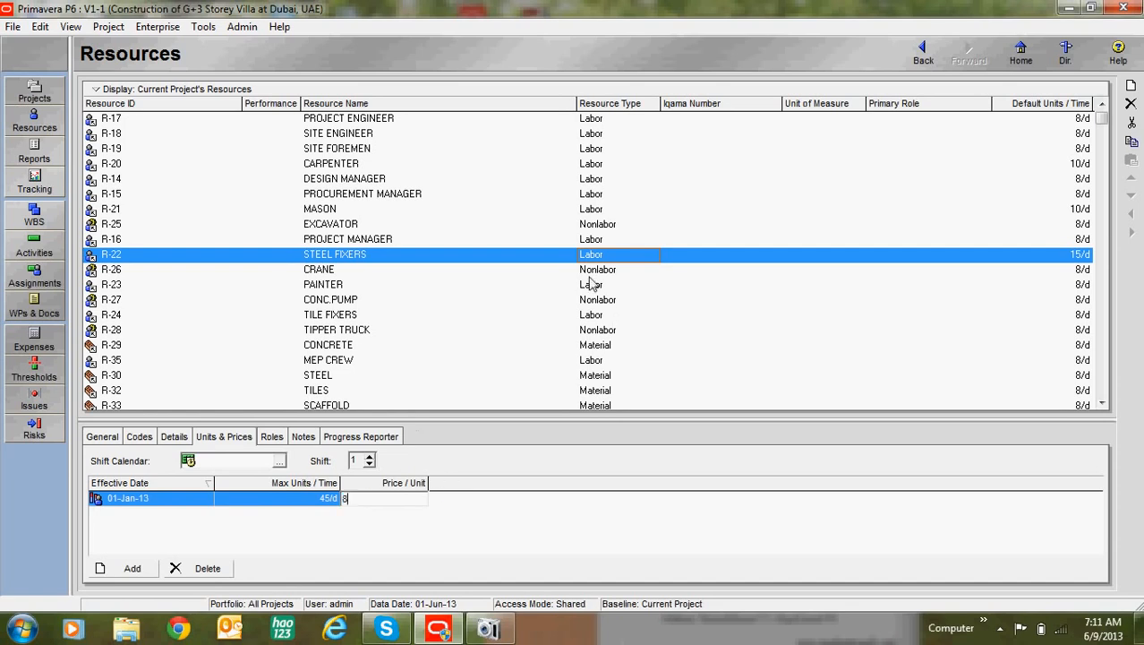
Set the price per unit to SR65/h for the crane and SR4/h for the painter
{"action": "left_click", "coordinate": [596, 270]}
{"action": "left_click", "coordinate": [415, 495]}
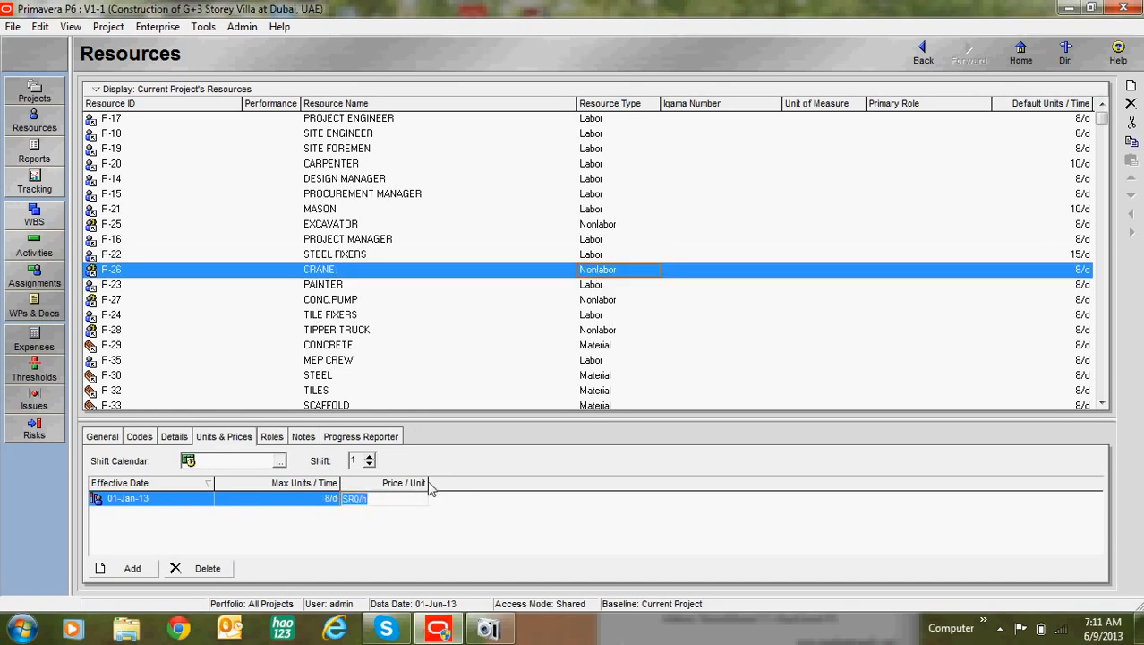
{"action": "left_click", "coordinate": [598, 286]}
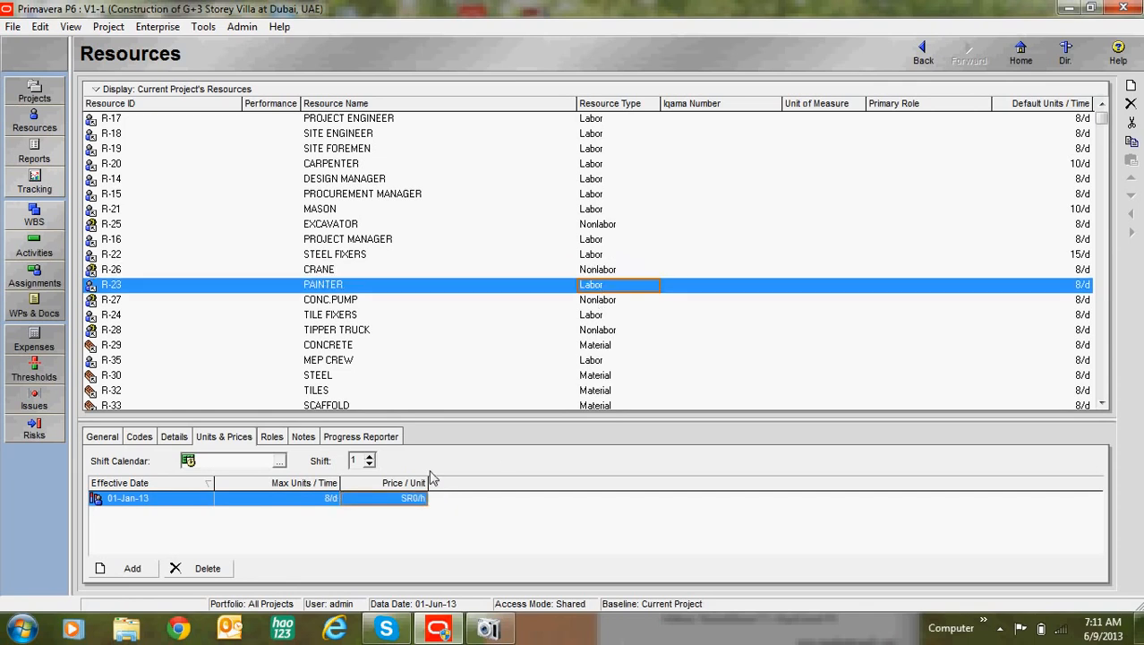
{"action": "left_click", "coordinate": [403, 498]}
{"action": "type", "text": "4"}
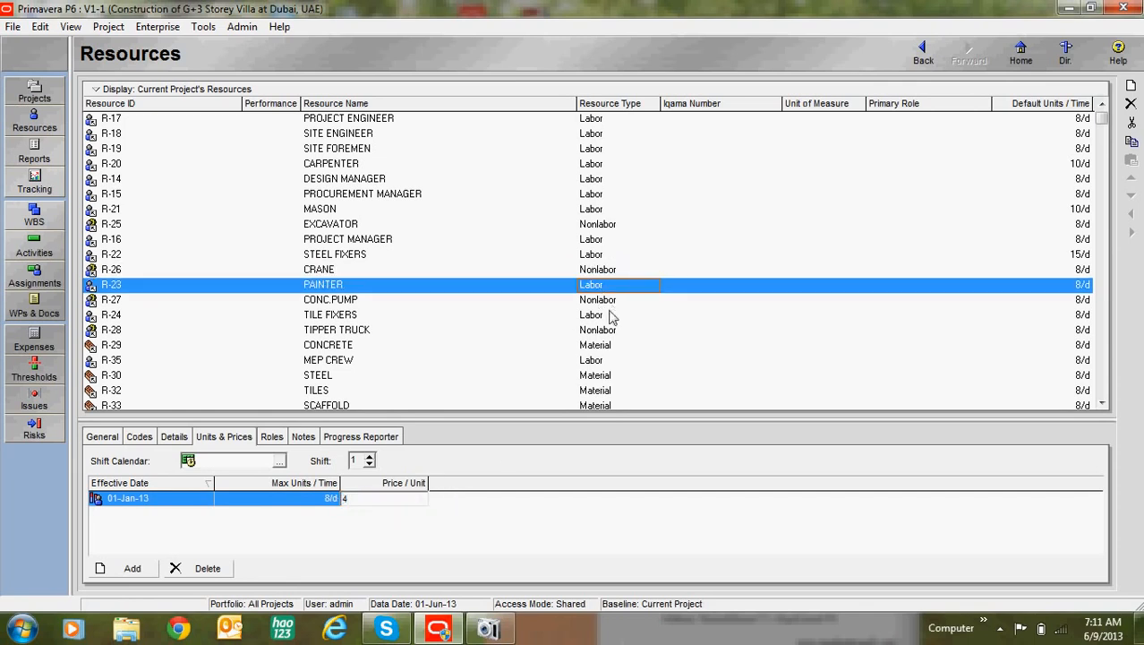
Set the tile fixers' price per unit to SR9/h and enter a price for the tipper truck
{"action": "left_click", "coordinate": [605, 320]}
{"action": "left_click", "coordinate": [413, 498]}
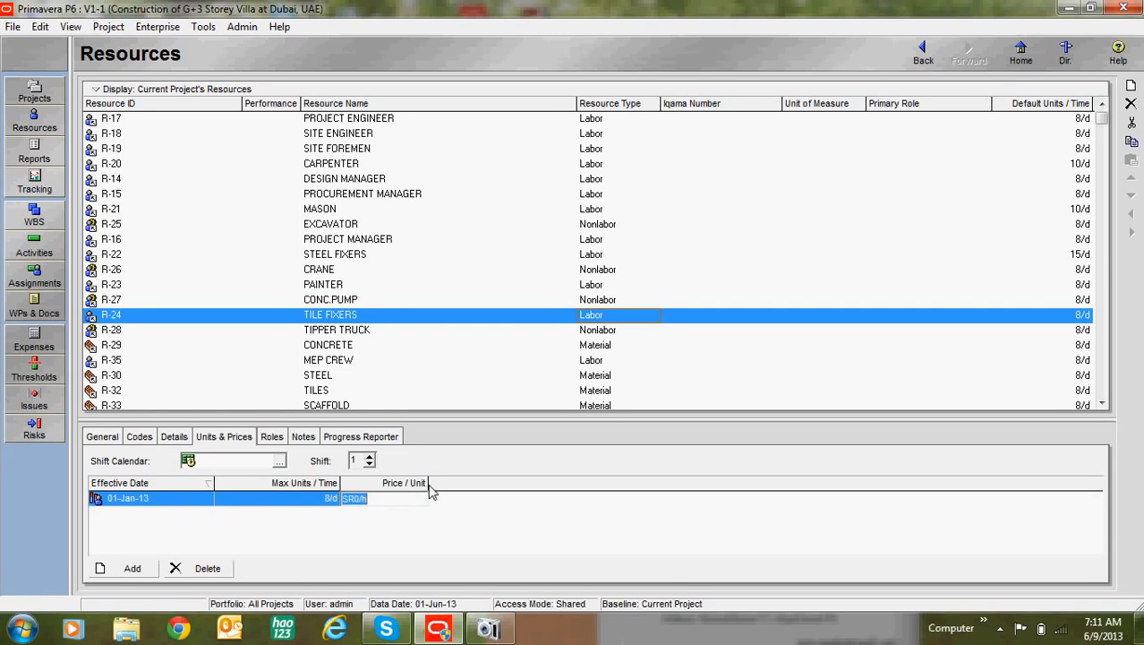
{"action": "type", "text": "9"}
{"action": "left_click", "coordinate": [611, 333]}
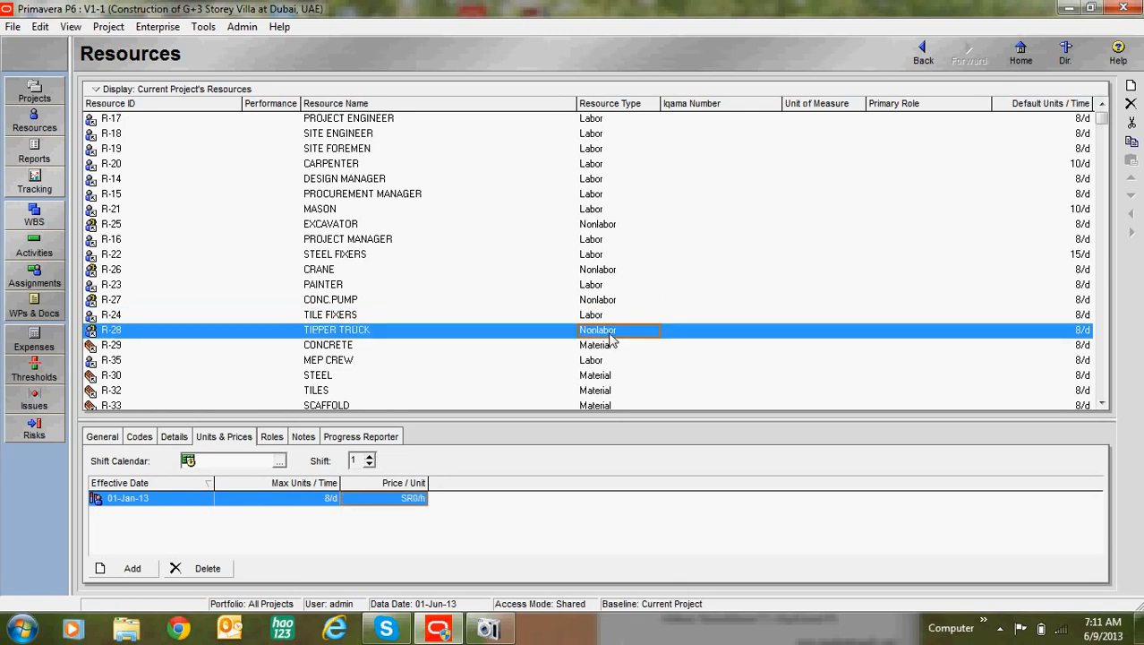
{"action": "left_click", "coordinate": [401, 498]}
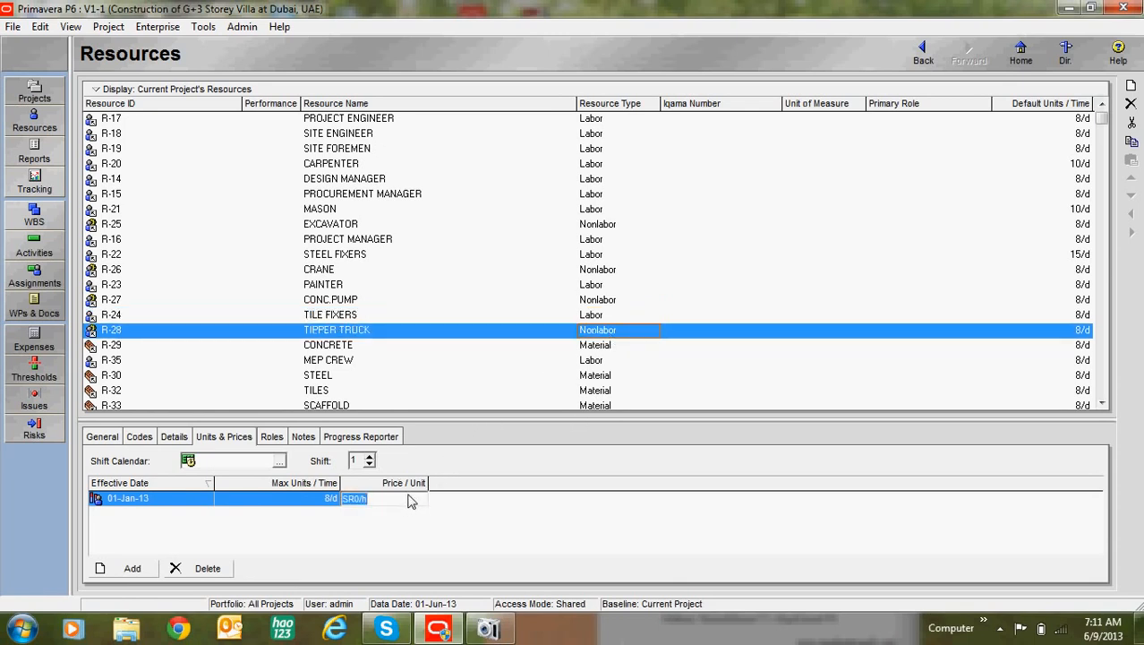
Check the price per unit of the painter, steel fixers, mason and procurement manager
{"action": "left_click", "coordinate": [594, 283]}
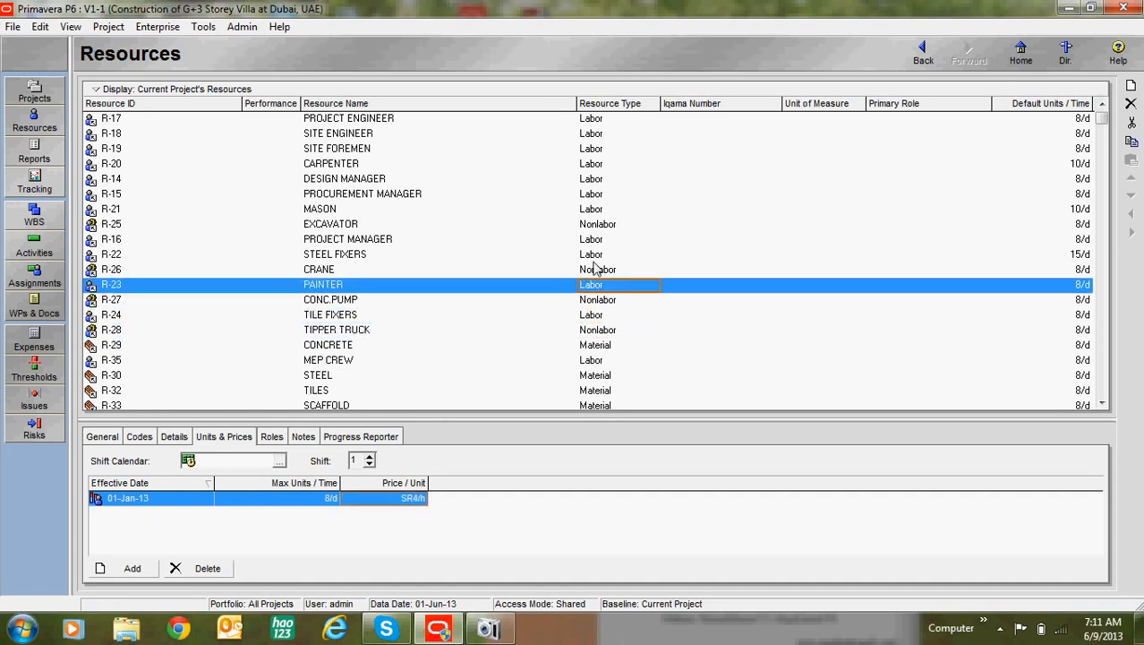
{"action": "left_click", "coordinate": [596, 255]}
{"action": "left_click", "coordinate": [591, 211]}
{"action": "left_click", "coordinate": [592, 194]}
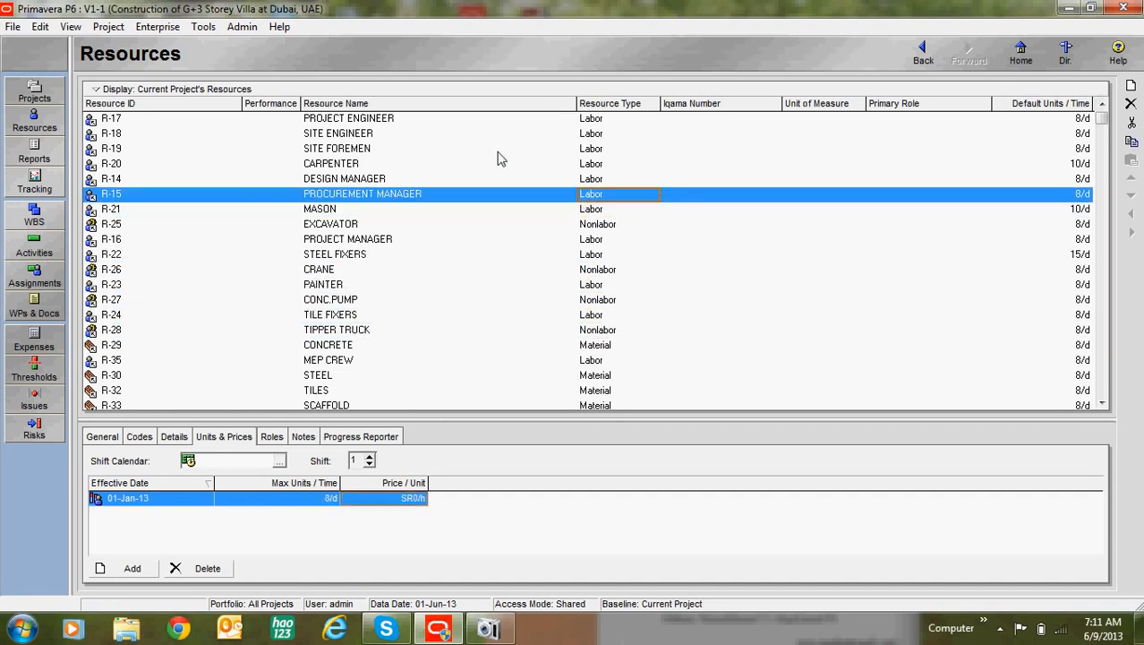
{"action": "left_click", "coordinate": [396, 500]}
Recalculate the project's assignment costs with the new resource prices, leaving overtime factor synchronization off
{"action": "left_click", "coordinate": [203, 27]}
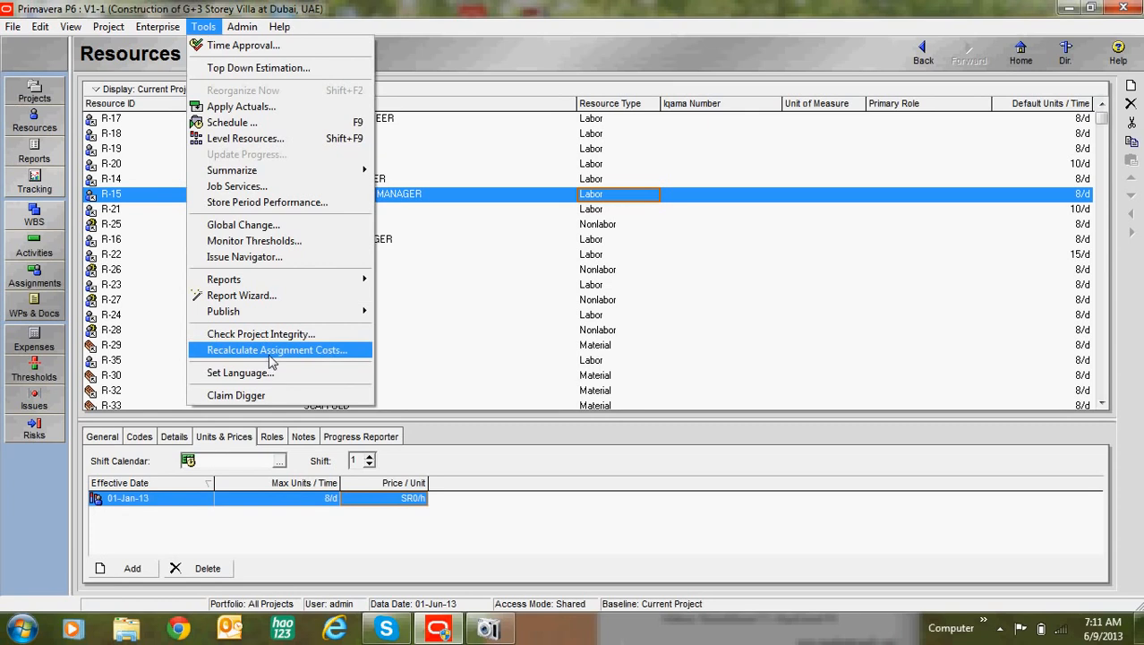
{"action": "left_click", "coordinate": [271, 354]}
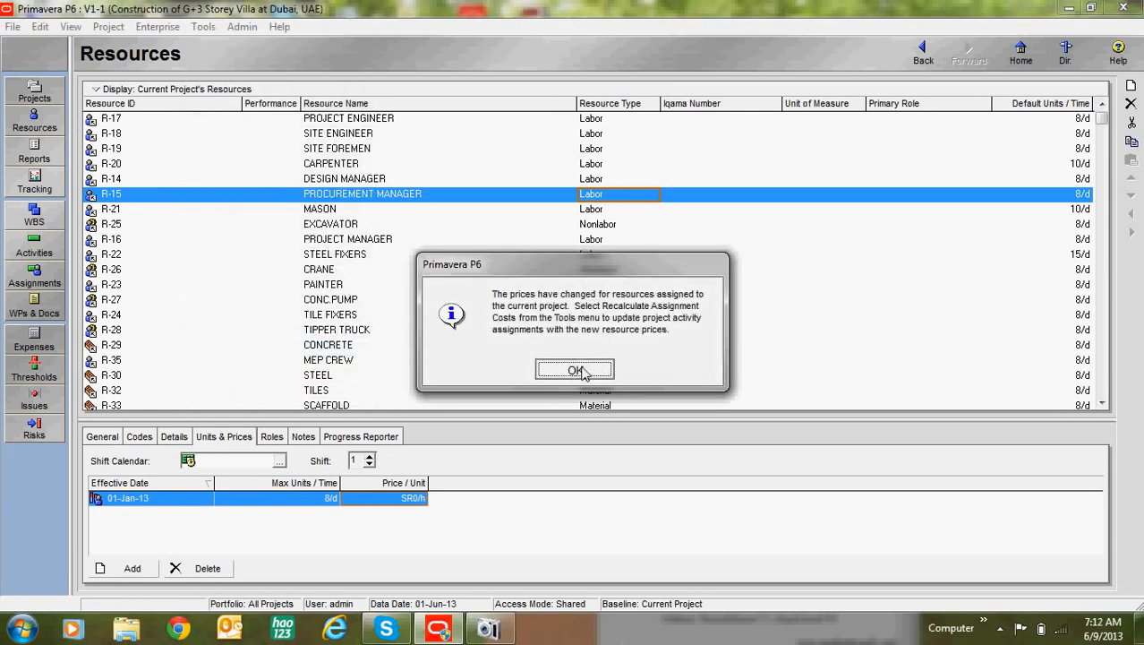
{"action": "left_click", "coordinate": [575, 370]}
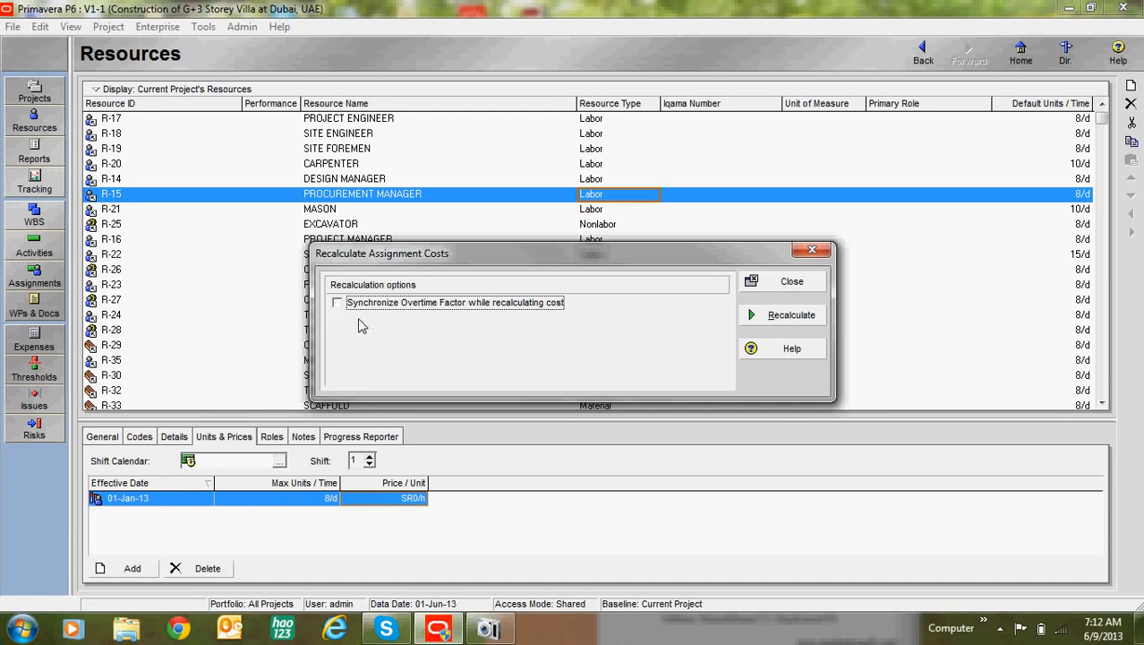
{"action": "left_click", "coordinate": [788, 321]}
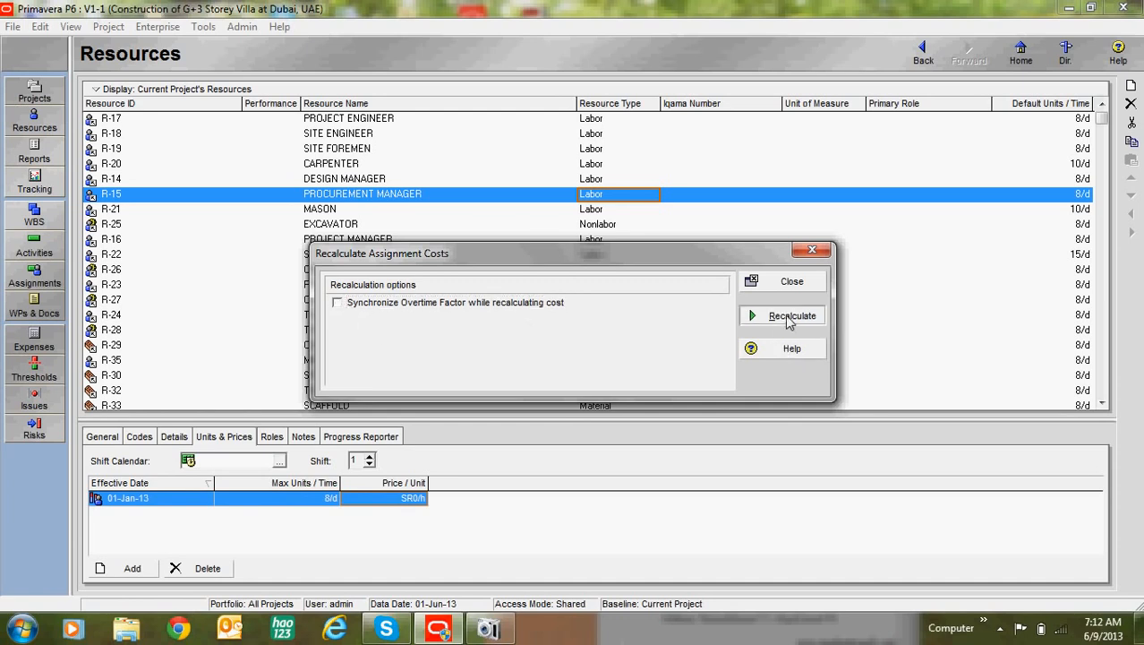
{"action": "left_click", "coordinate": [575, 359]}
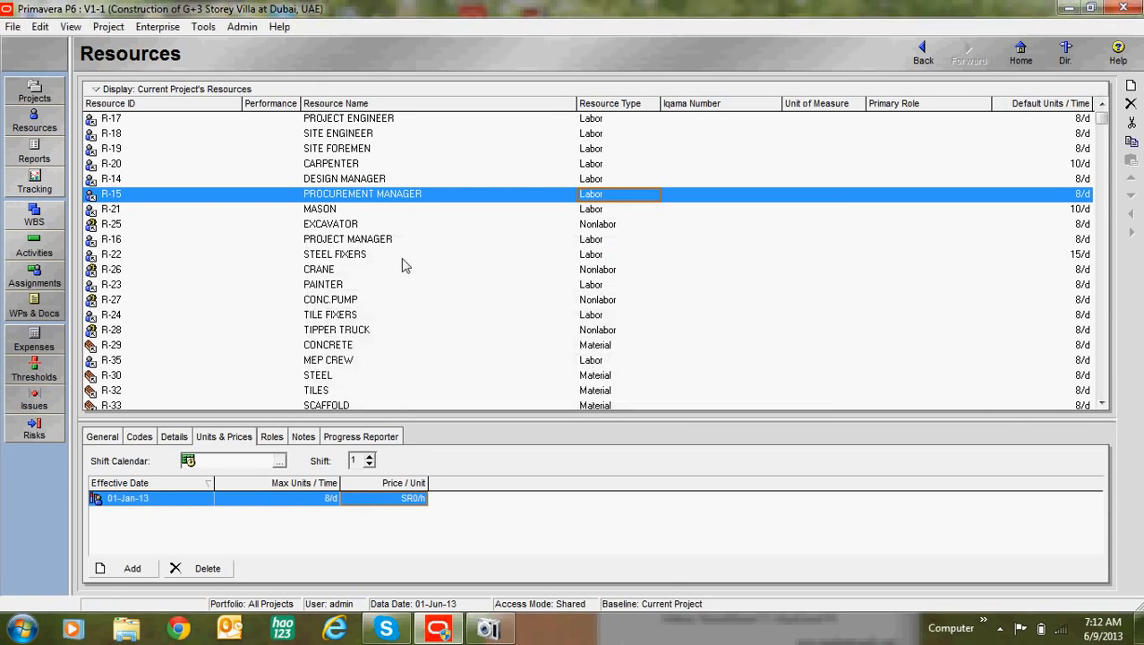
Show the resource assignments of the super structure activity A1160 Structure works and widen the activity table
{"action": "left_click", "coordinate": [45, 251]}
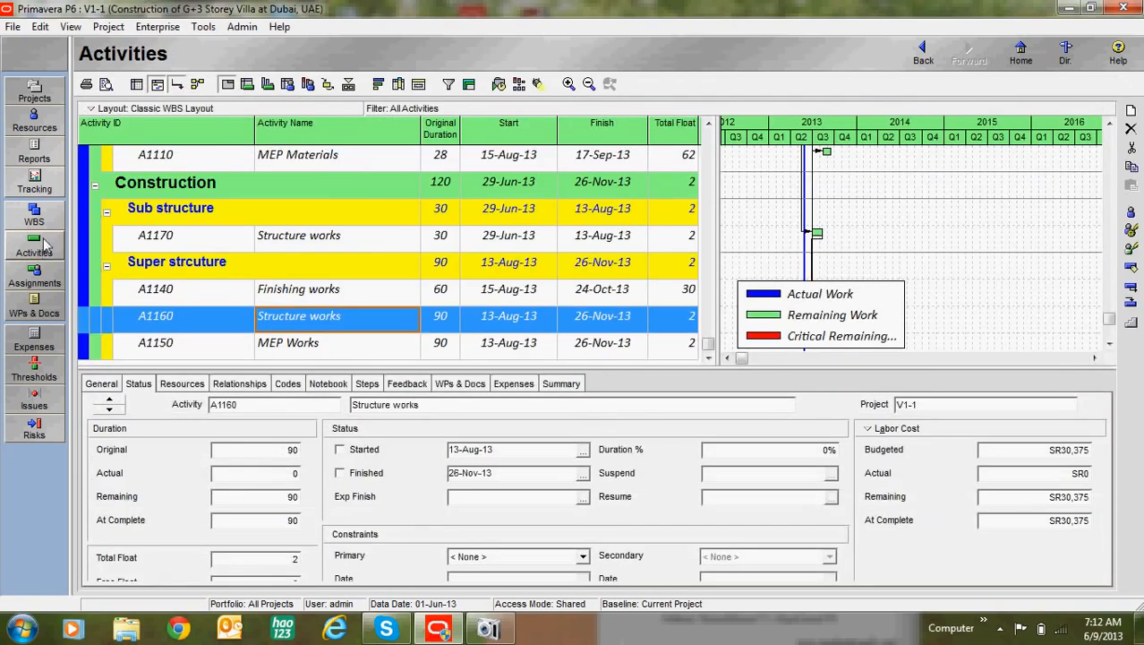
{"action": "left_click", "coordinate": [198, 384]}
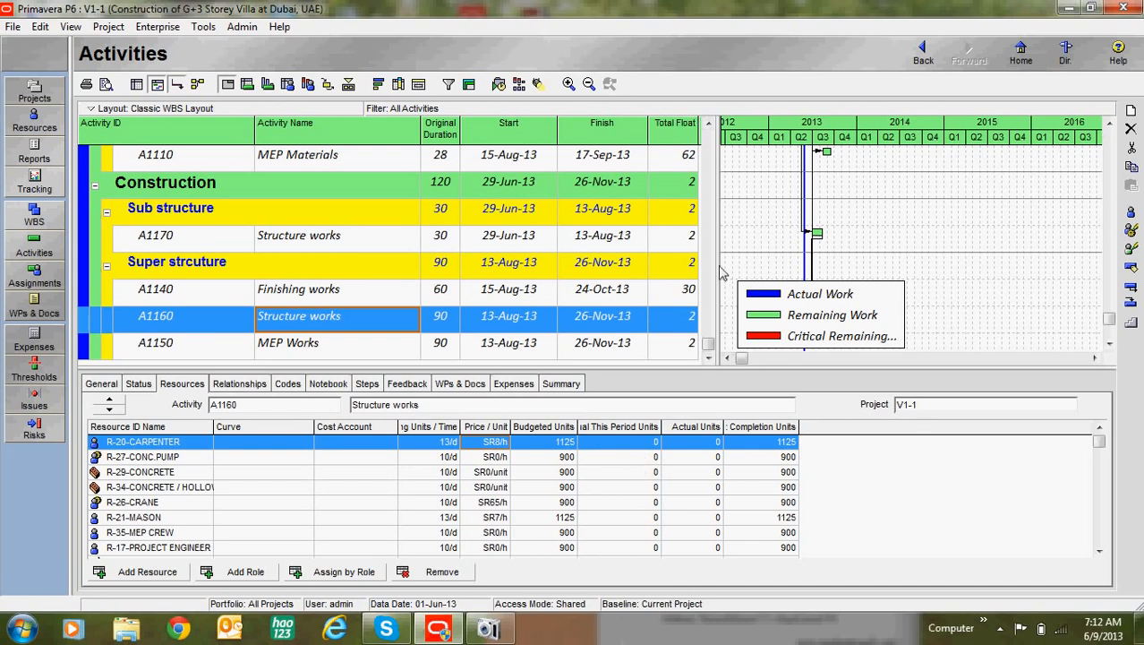
{"action": "left_click_drag", "start_coordinate": [720, 273], "coordinate": [831, 279]}
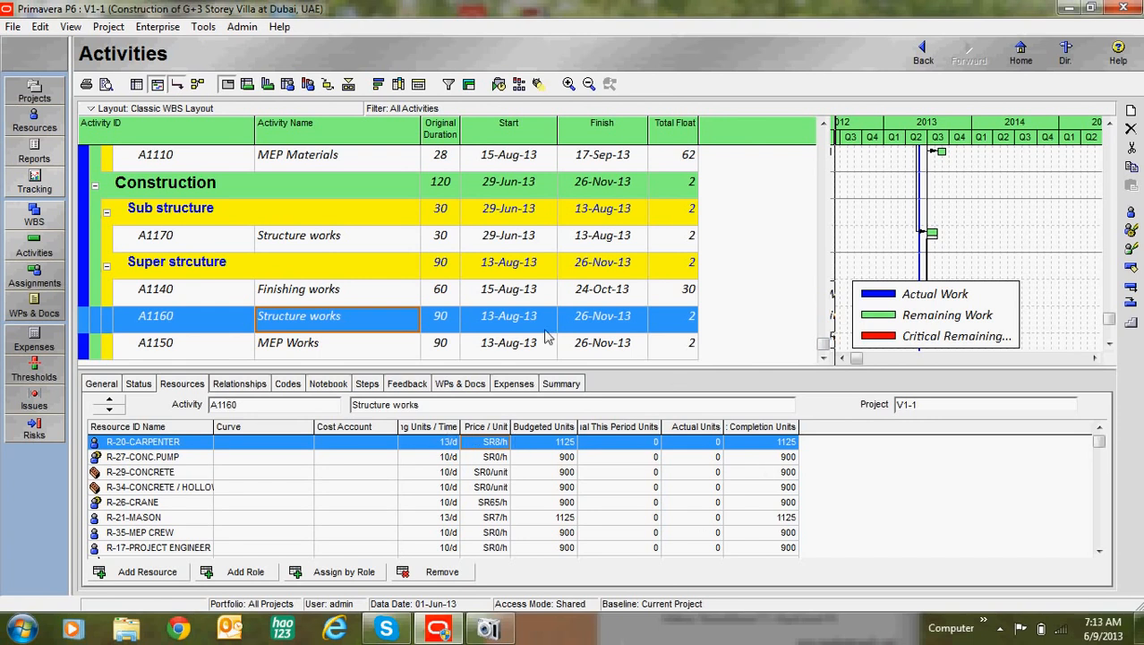
Show the expenses of the engineering activity A1000 Stuctural drawings
{"action": "left_click", "coordinate": [515, 385]}
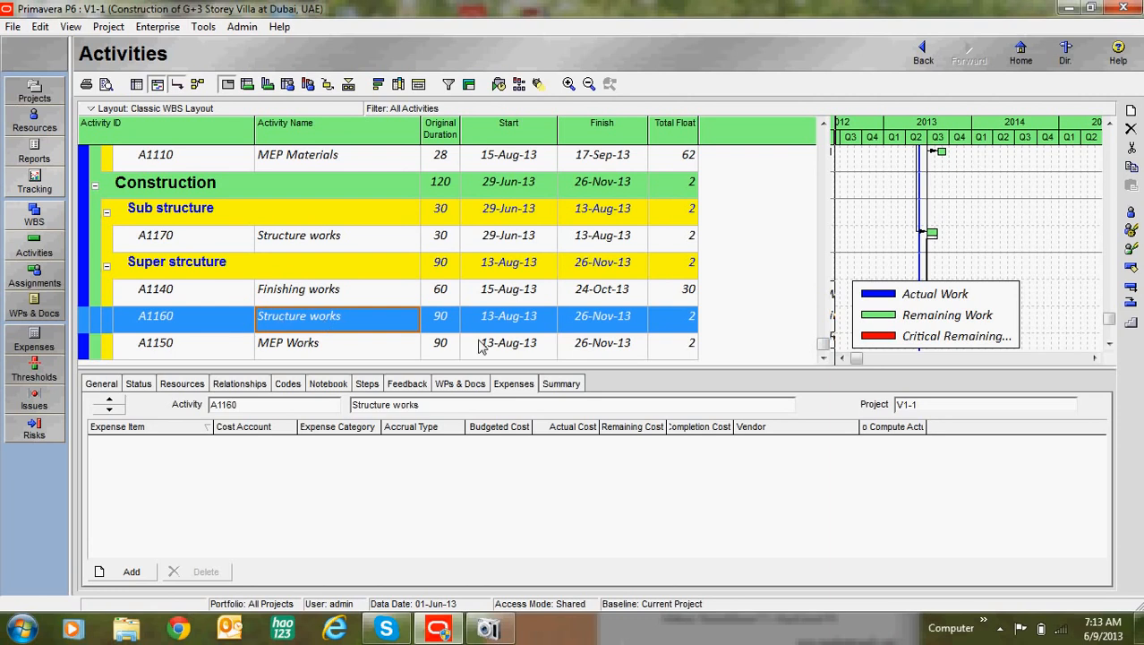
{"action": "scroll", "coordinate": [417, 283], "scroll_direction": "up", "scroll_amount": 1}
{"action": "scroll", "coordinate": [356, 336], "scroll_direction": "down", "scroll_amount": 1}
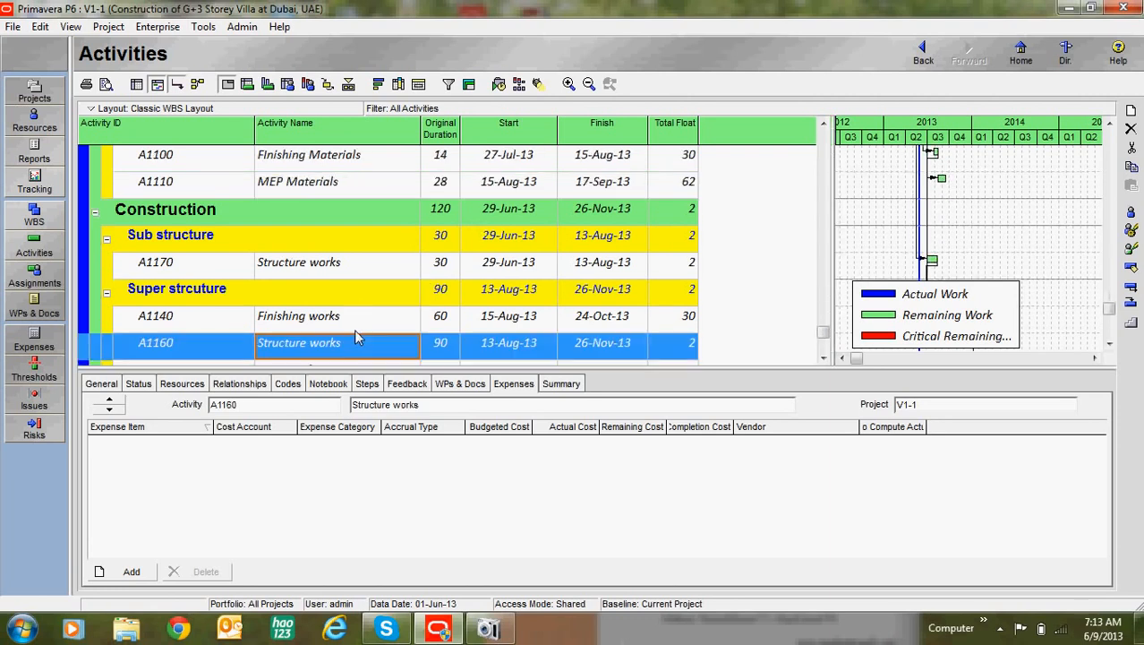
{"action": "scroll", "coordinate": [357, 332], "scroll_direction": "up", "scroll_amount": 1}
{"action": "scroll", "coordinate": [304, 315], "scroll_direction": "up", "scroll_amount": 2}
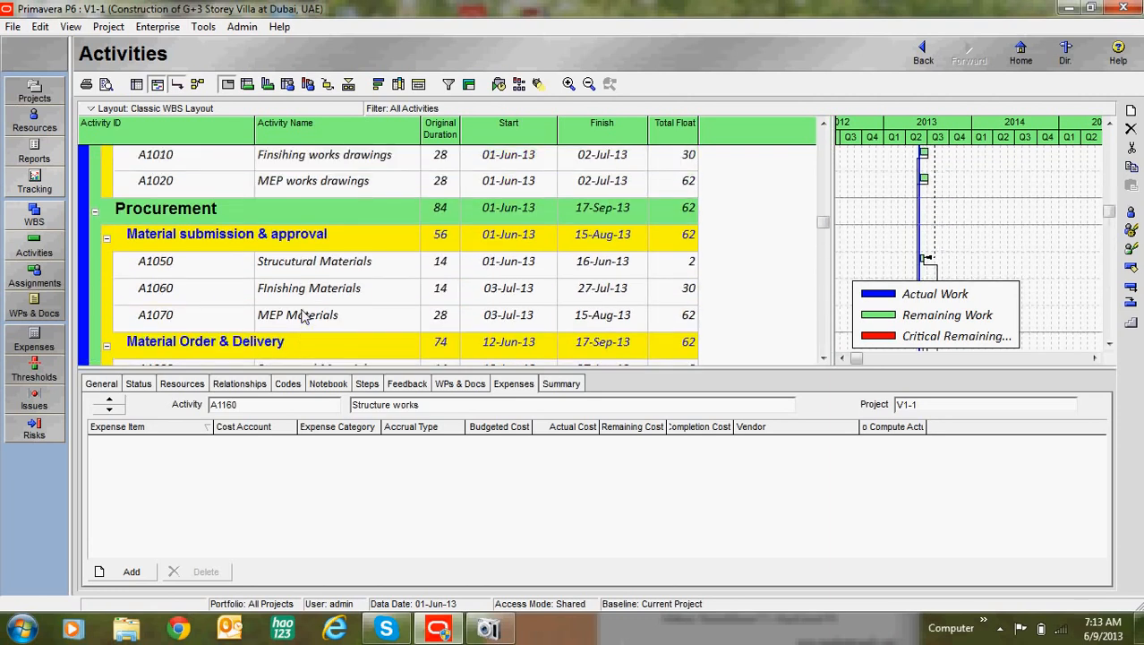
{"action": "scroll", "coordinate": [305, 320], "scroll_direction": "up", "scroll_amount": 3}
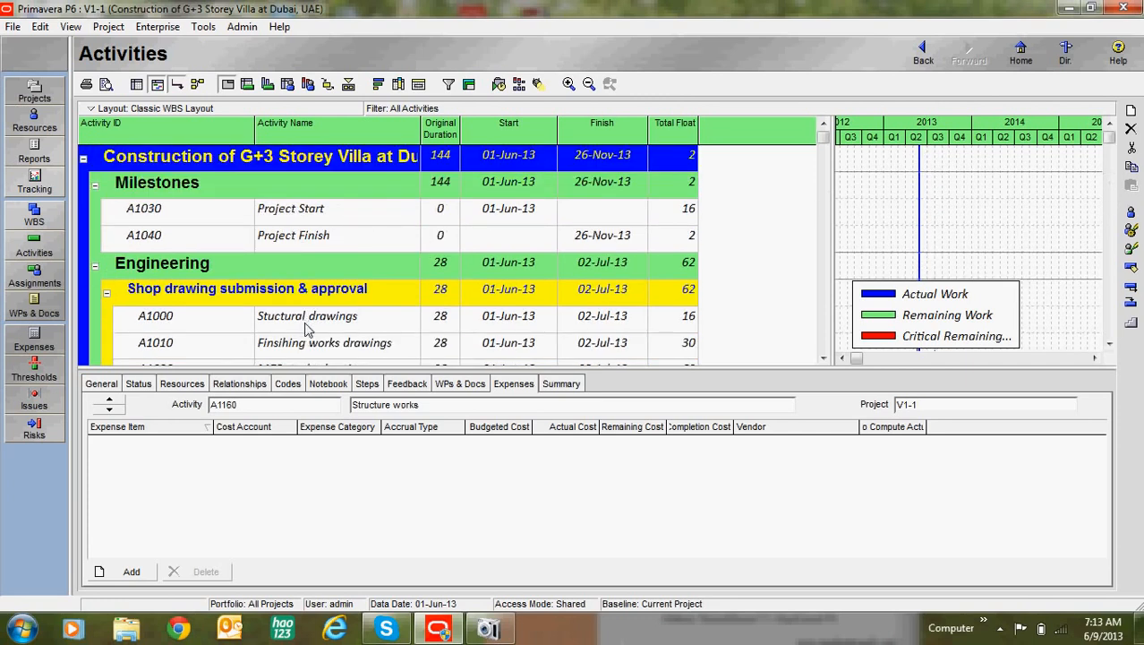
{"action": "scroll", "coordinate": [305, 325], "scroll_direction": "down", "scroll_amount": 1}
{"action": "left_click", "coordinate": [325, 273]}
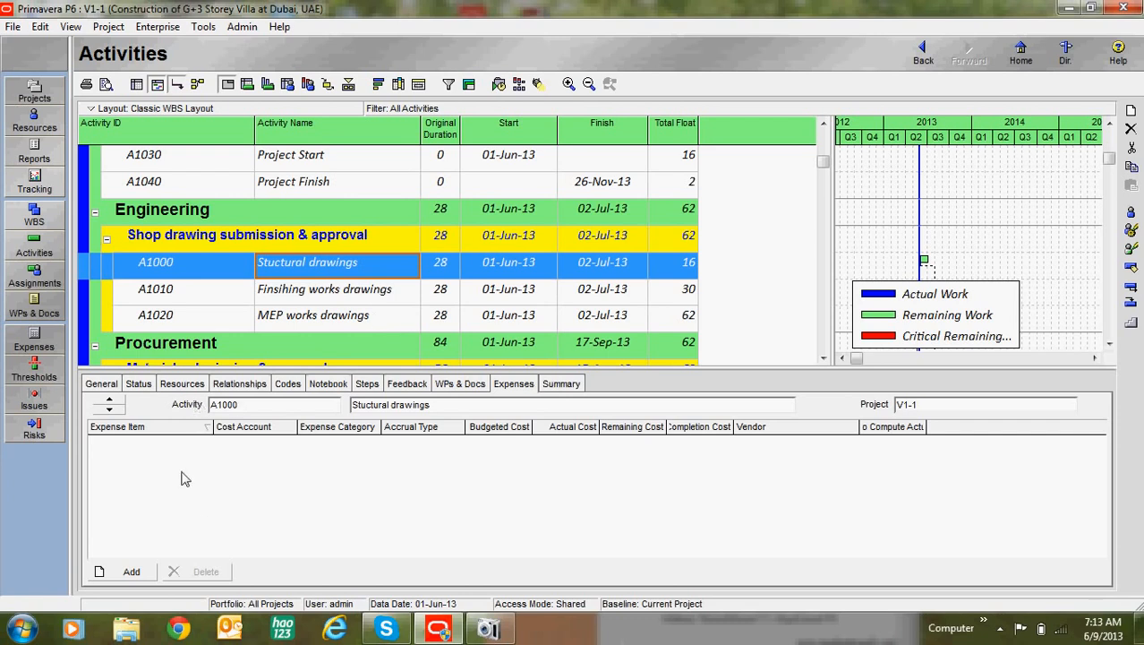
Add an expense item to A1000 Stuctural drawings with a budgeted cost of SR25,000
{"action": "left_click", "coordinate": [133, 573]}
{"action": "left_click", "coordinate": [411, 445]}
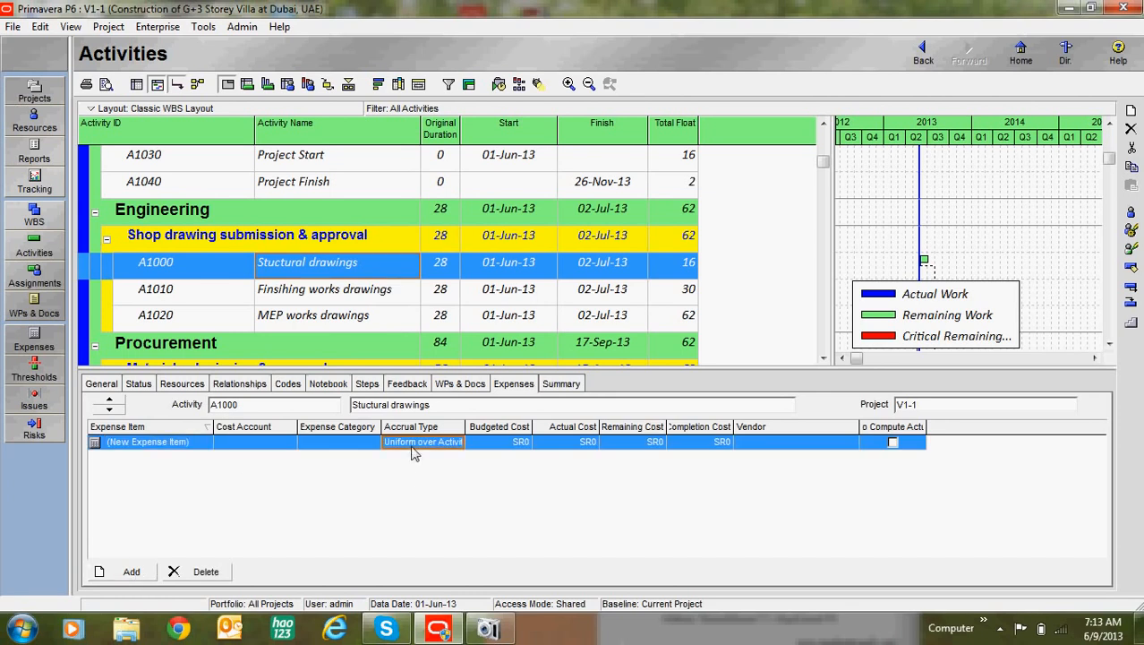
{"action": "left_click", "coordinate": [476, 448]}
{"action": "left_click", "coordinate": [481, 448]}
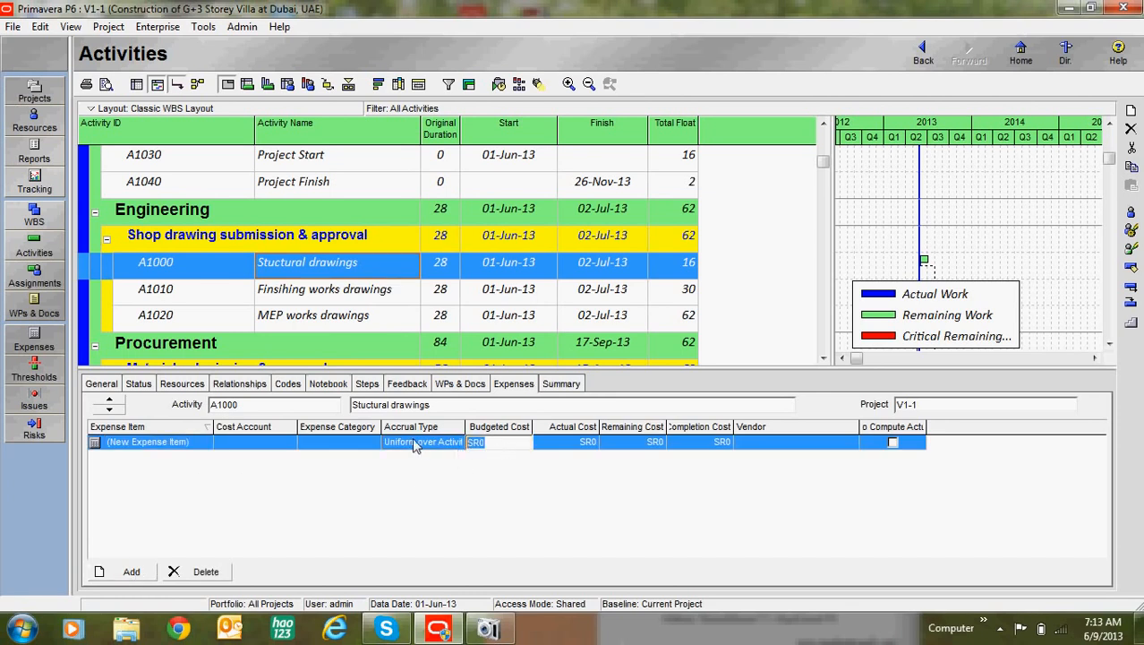
{"action": "type", "text": "25,000"}
{"action": "left_click", "coordinate": [562, 442]}
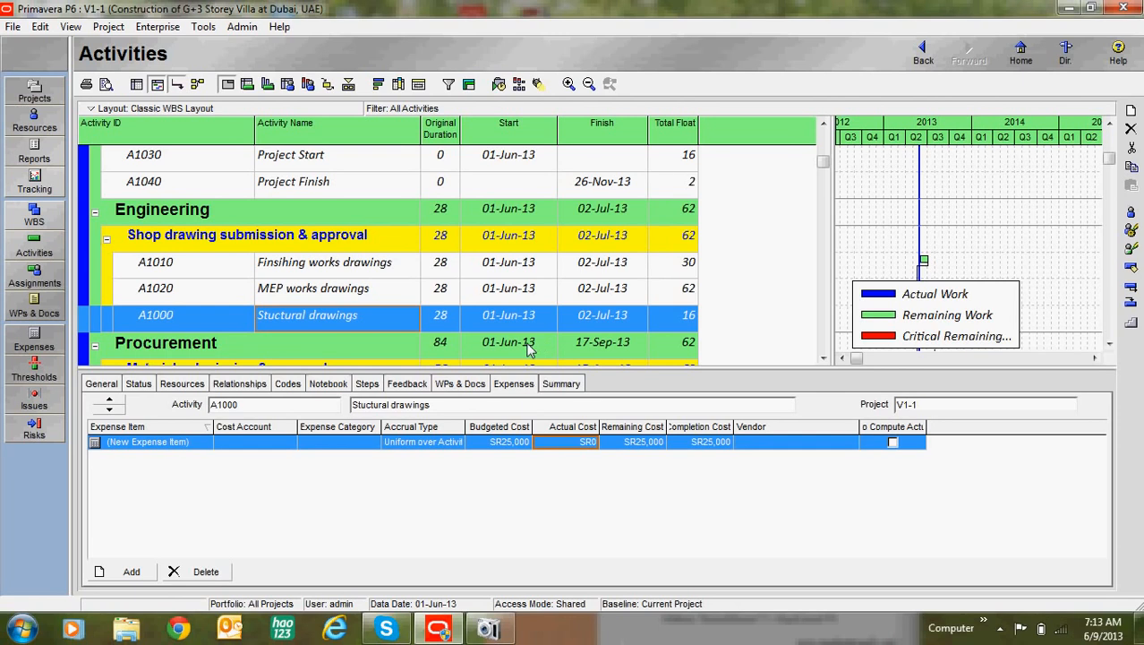
Check the expense entries of the shop drawing activities A1010 and A1000
{"action": "left_click", "coordinate": [524, 273]}
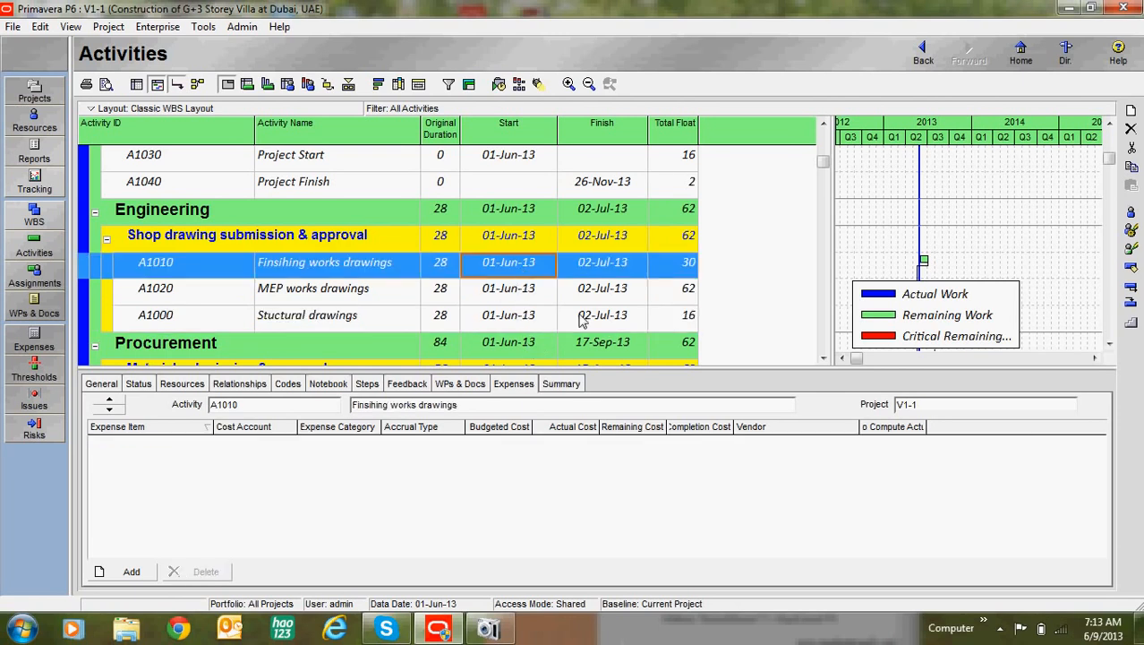
{"action": "scroll", "coordinate": [375, 288], "scroll_direction": "up", "scroll_amount": 3}
{"action": "scroll", "coordinate": [370, 288], "scroll_direction": "down", "scroll_amount": 2}
{"action": "scroll", "coordinate": [370, 289], "scroll_direction": "down", "scroll_amount": 1}
{"action": "left_click", "coordinate": [500, 315]}
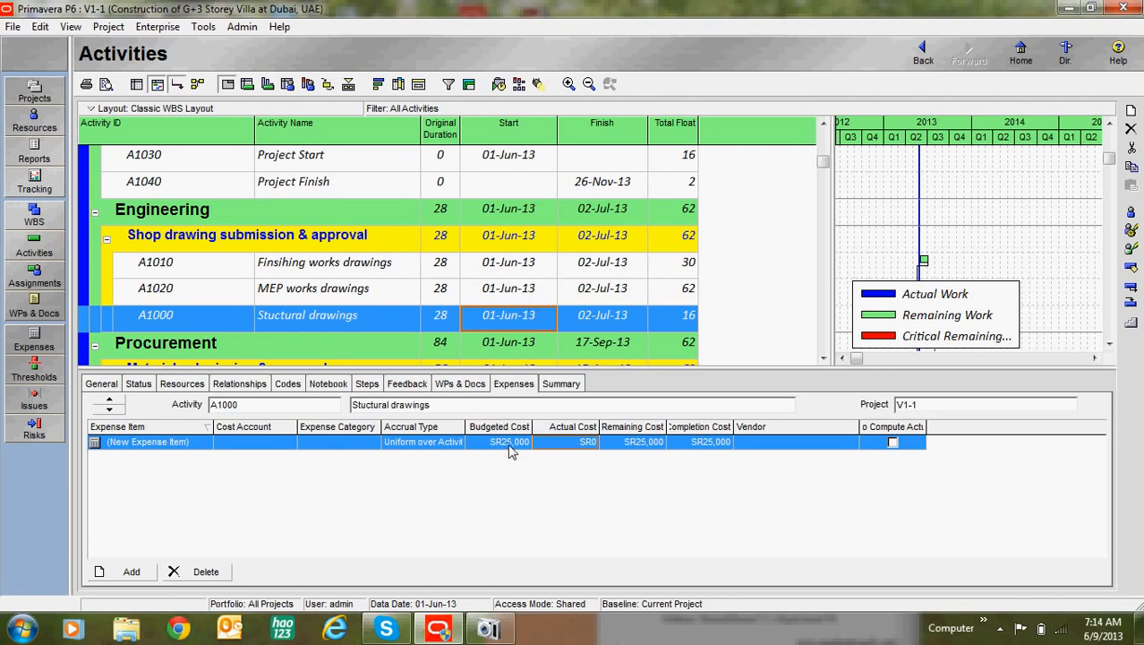
Add an expense item to A1020 MEP works drawings with a budgeted cost of SR15,000
{"action": "left_click", "coordinate": [520, 295]}
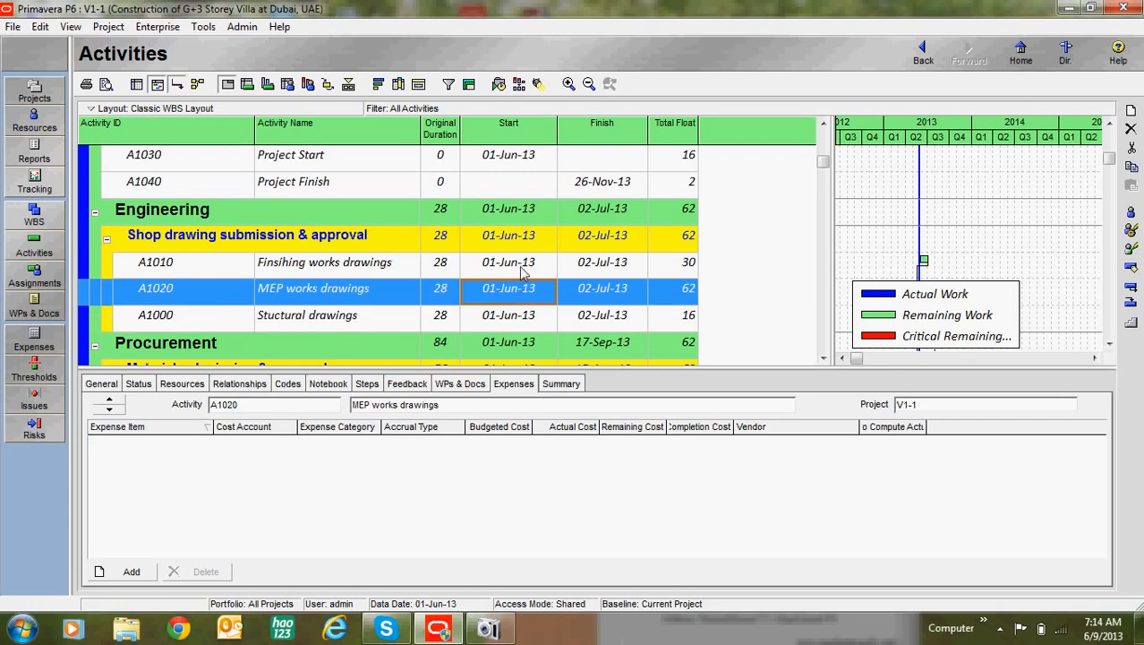
{"action": "left_click", "coordinate": [524, 269]}
{"action": "left_click", "coordinate": [519, 294]}
{"action": "left_click", "coordinate": [128, 572]}
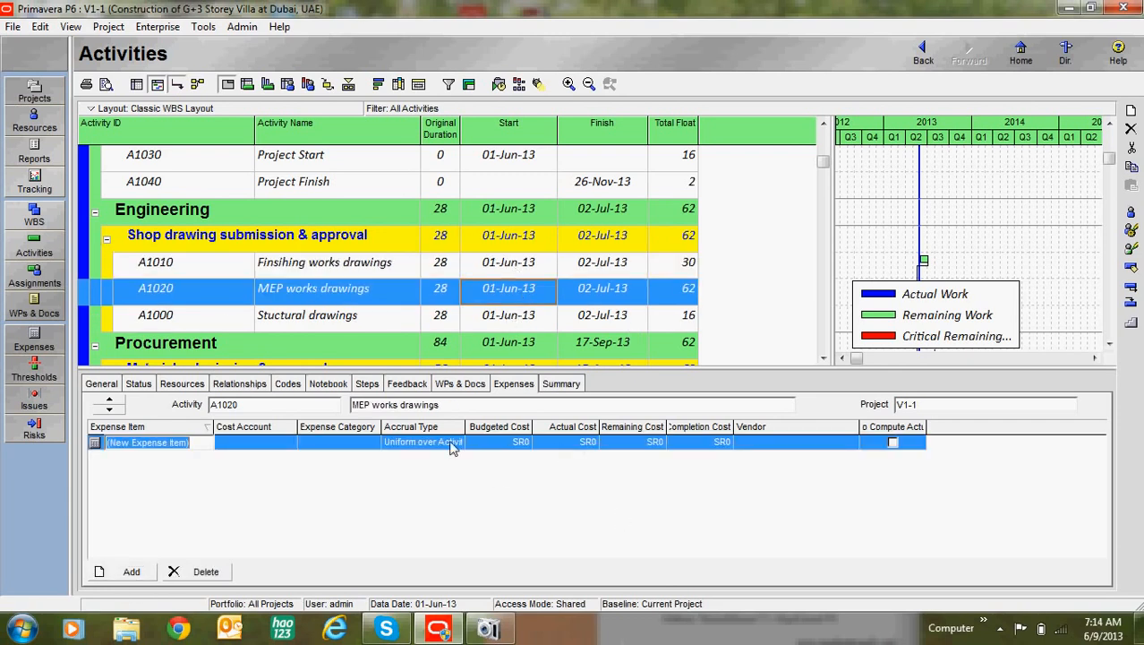
{"action": "left_click", "coordinate": [516, 446]}
{"action": "type", "text": "1"}
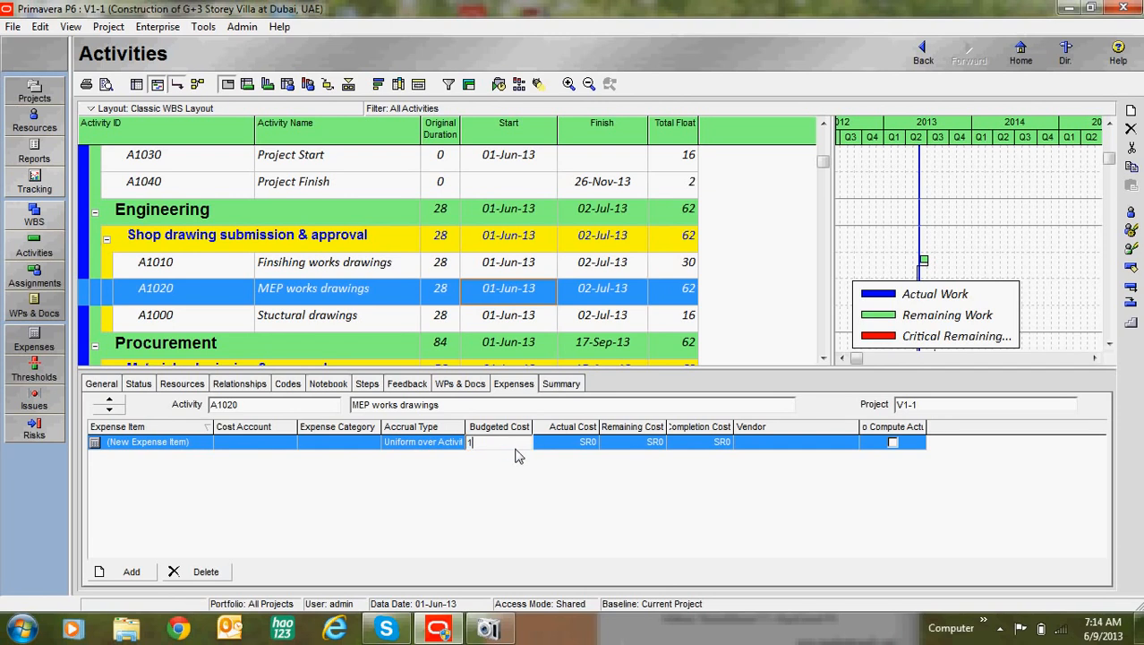
{"action": "type", "text": "5000"}
Add an expense item budgeted at SR28,000 to A1010 Finsihing works drawings and recheck the expenses of A1000 and A1020
{"action": "left_click", "coordinate": [521, 265]}
{"action": "left_click", "coordinate": [132, 572]}
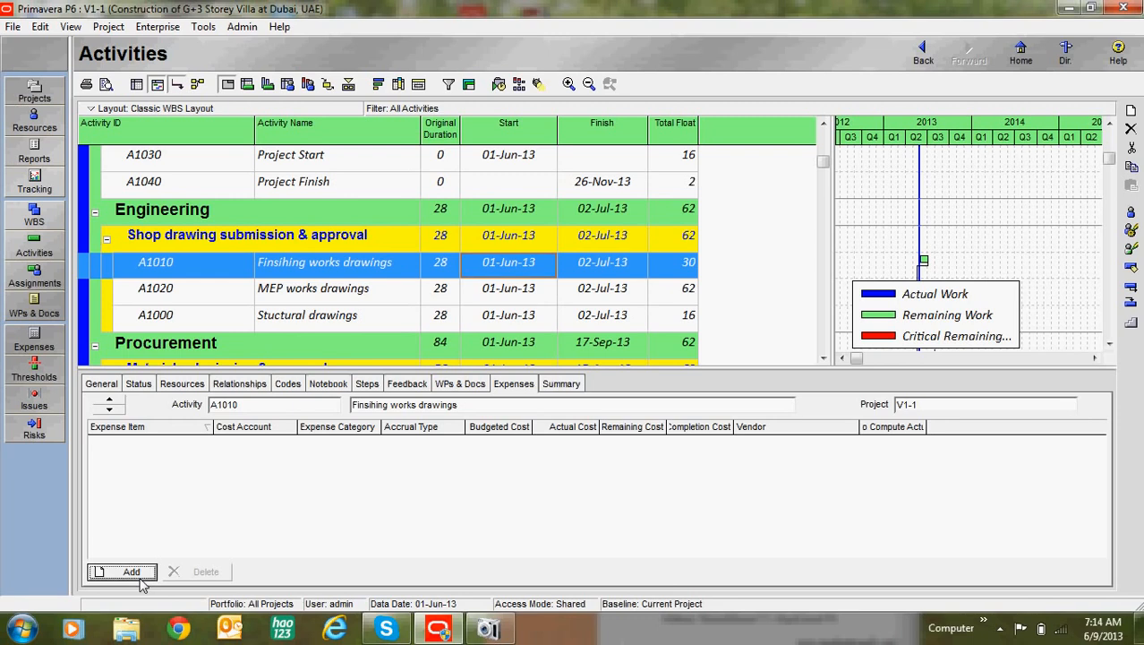
{"action": "left_click", "coordinate": [506, 444]}
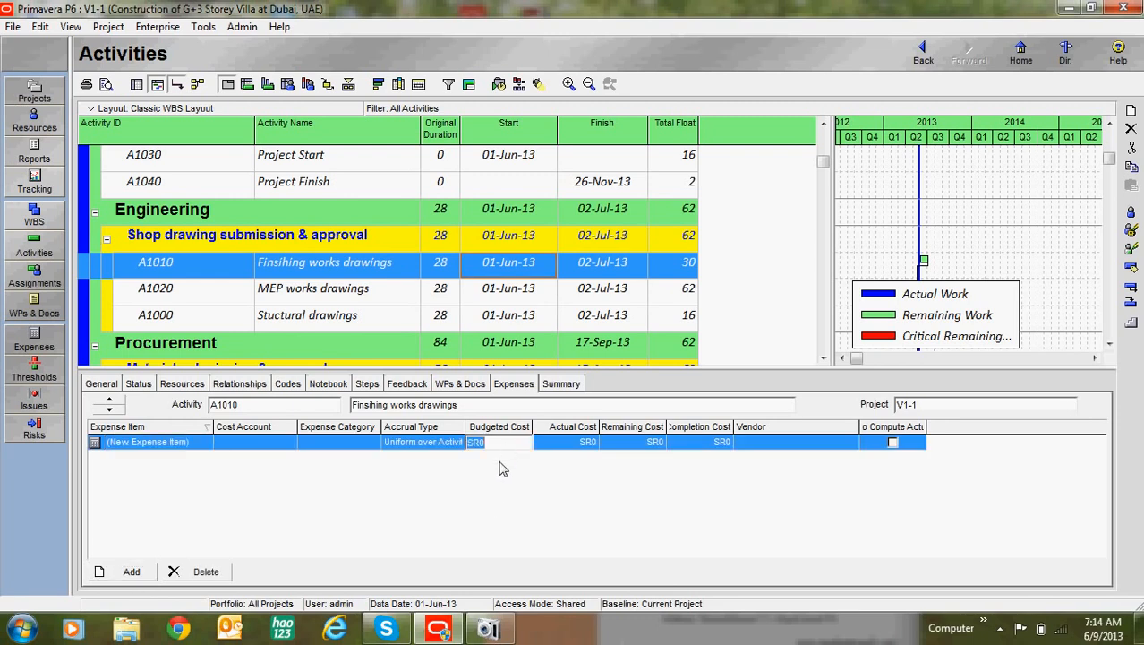
{"action": "type", "text": "28000"}
{"action": "left_click", "coordinate": [530, 288]}
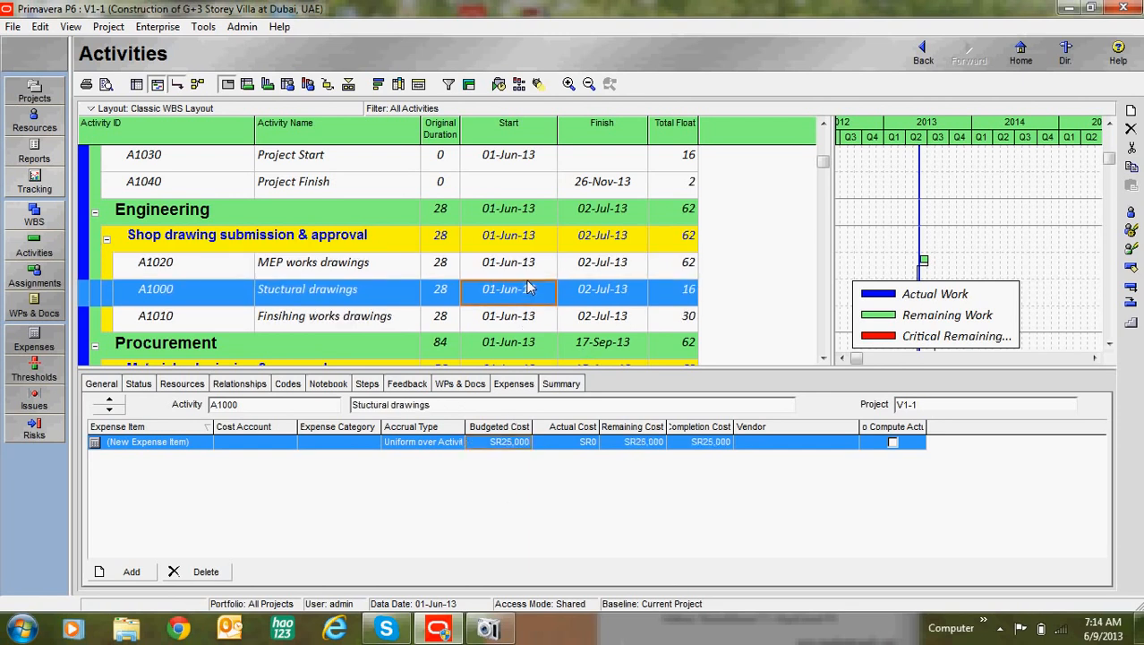
{"action": "key", "text": "Up"}
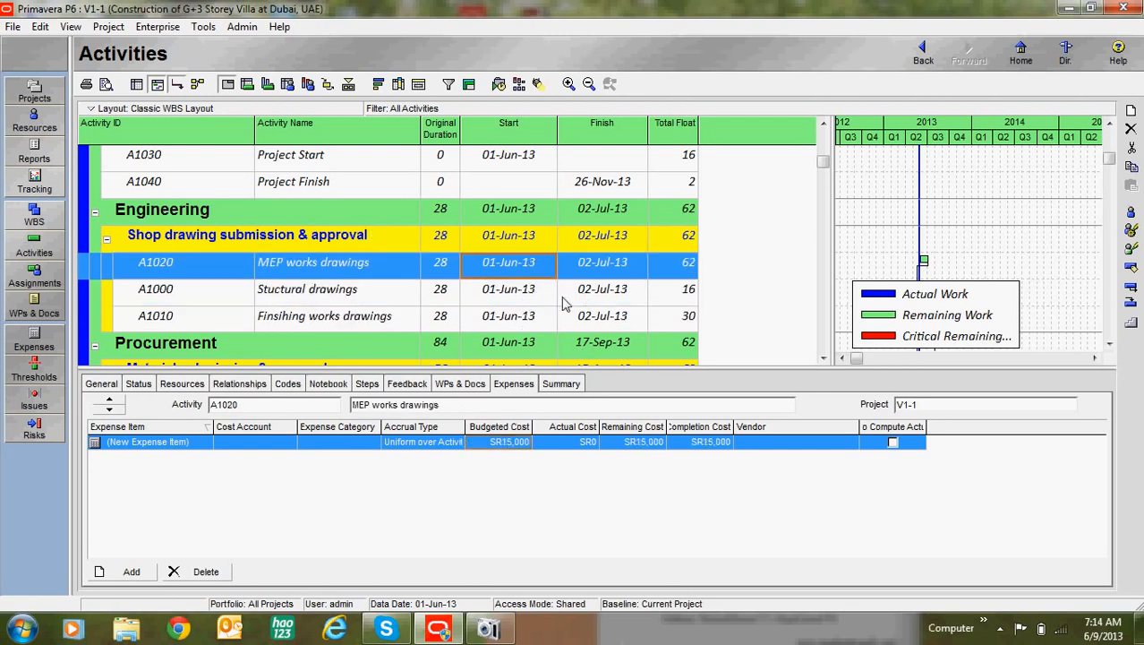
Add the Budgeted Expense, Labor, Material, Nonlabor and Total Cost columns to the activity table
{"action": "scroll", "coordinate": [626, 322], "scroll_direction": "down", "scroll_amount": 1}
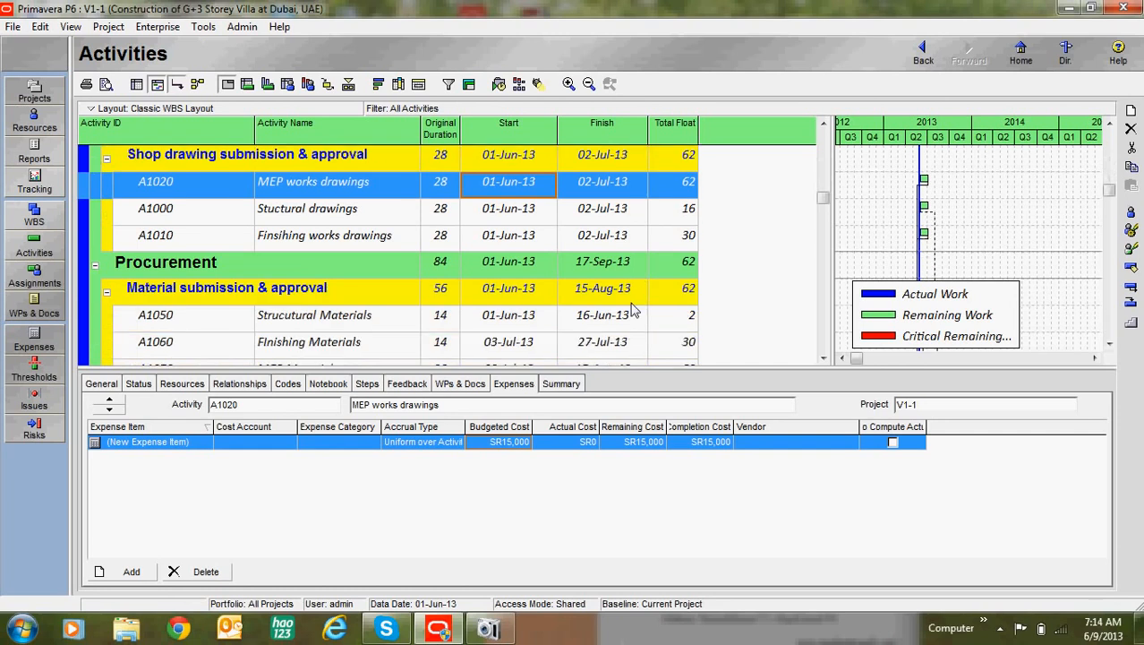
{"action": "left_click", "coordinate": [399, 85]}
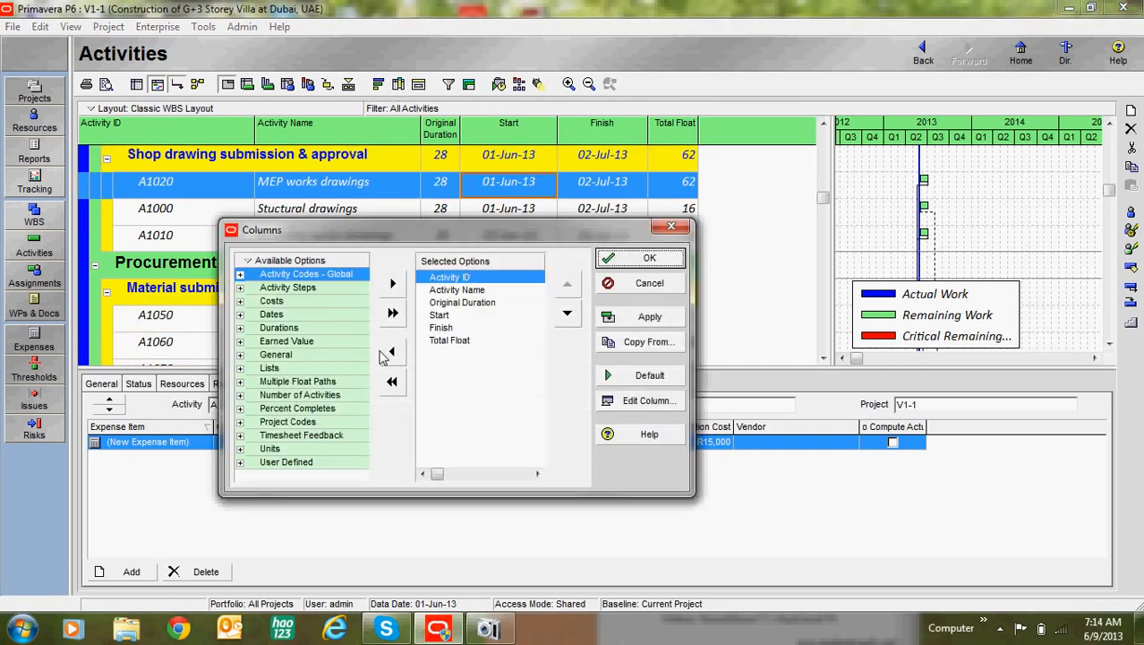
{"action": "left_click", "coordinate": [443, 346]}
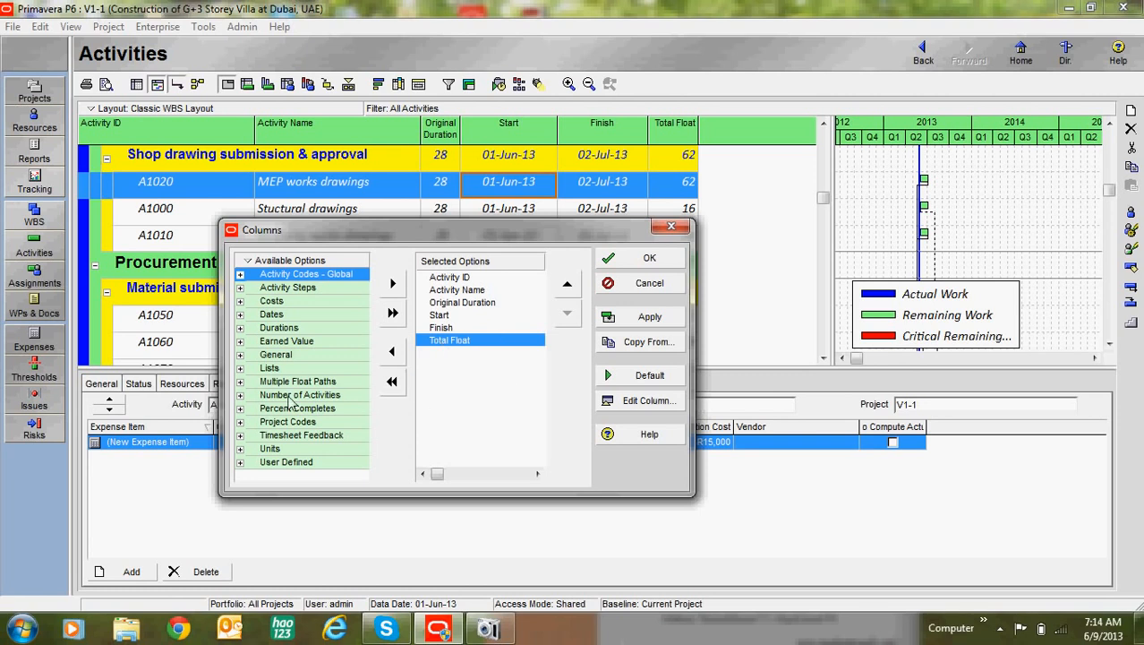
{"action": "double_click", "coordinate": [251, 301]}
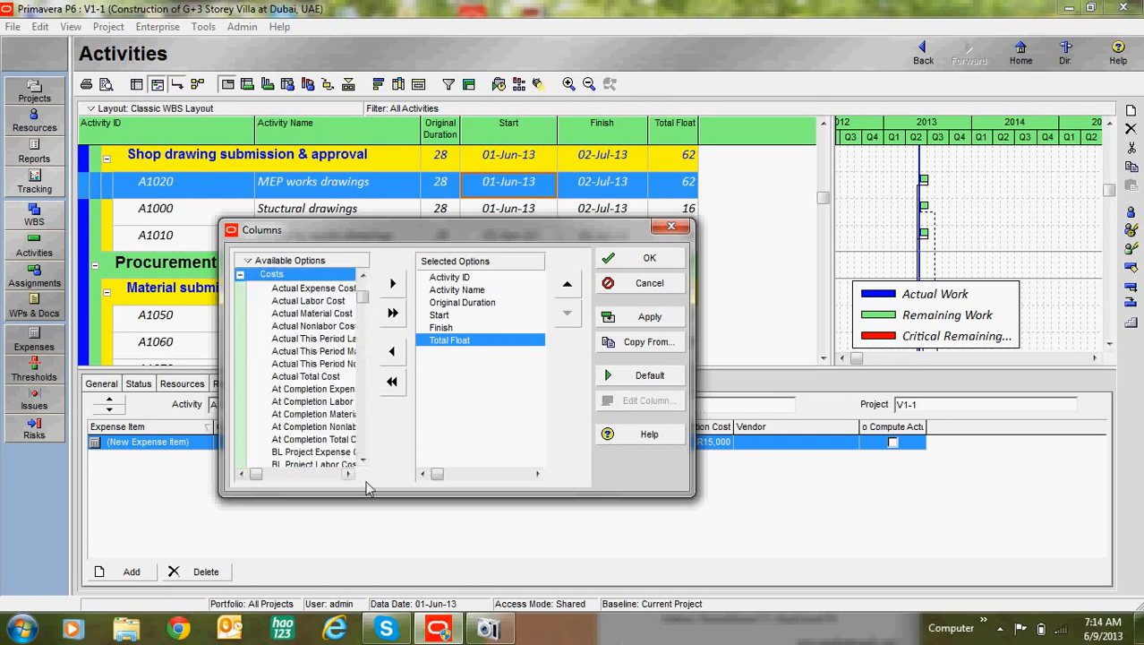
{"action": "left_click", "coordinate": [349, 475]}
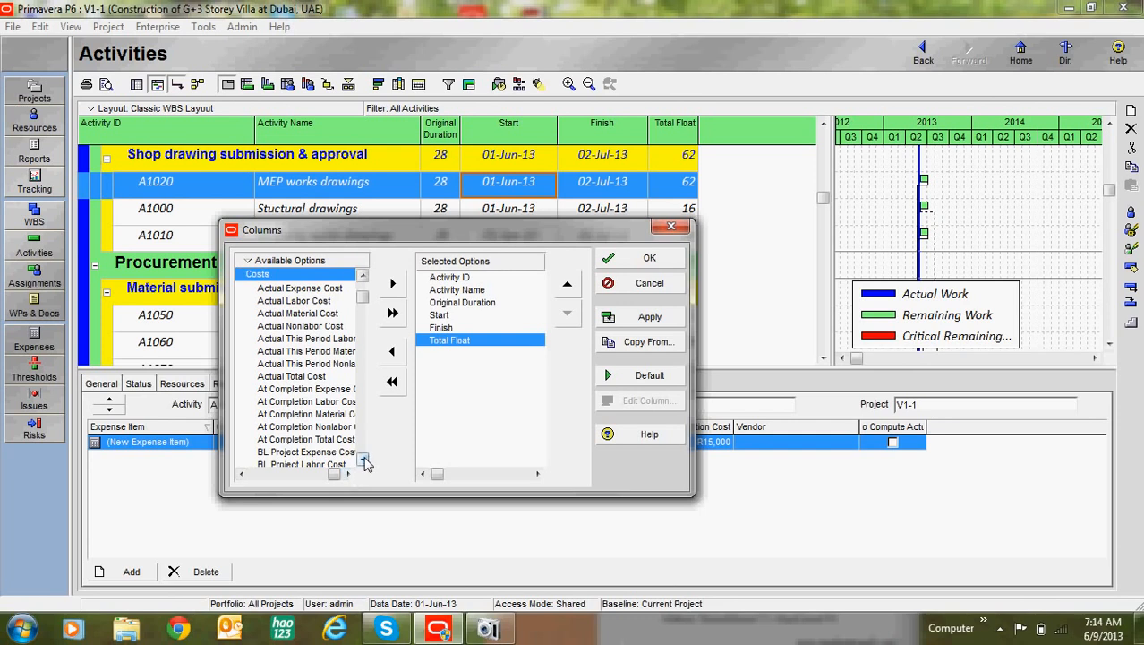
{"action": "left_click", "coordinate": [363, 460]}
{"action": "left_click_drag", "start_coordinate": [364, 462], "coordinate": [364, 462]}
{"action": "left_click", "coordinate": [304, 325]}
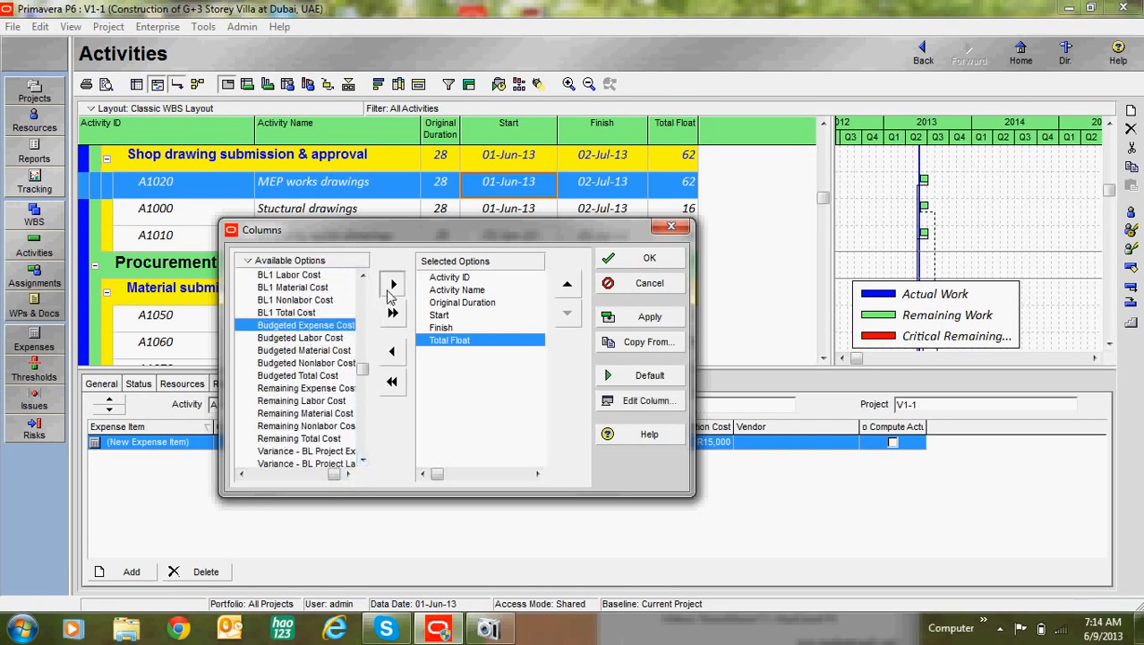
{"action": "left_click", "coordinate": [392, 283]}
{"action": "left_click", "coordinate": [392, 283]}
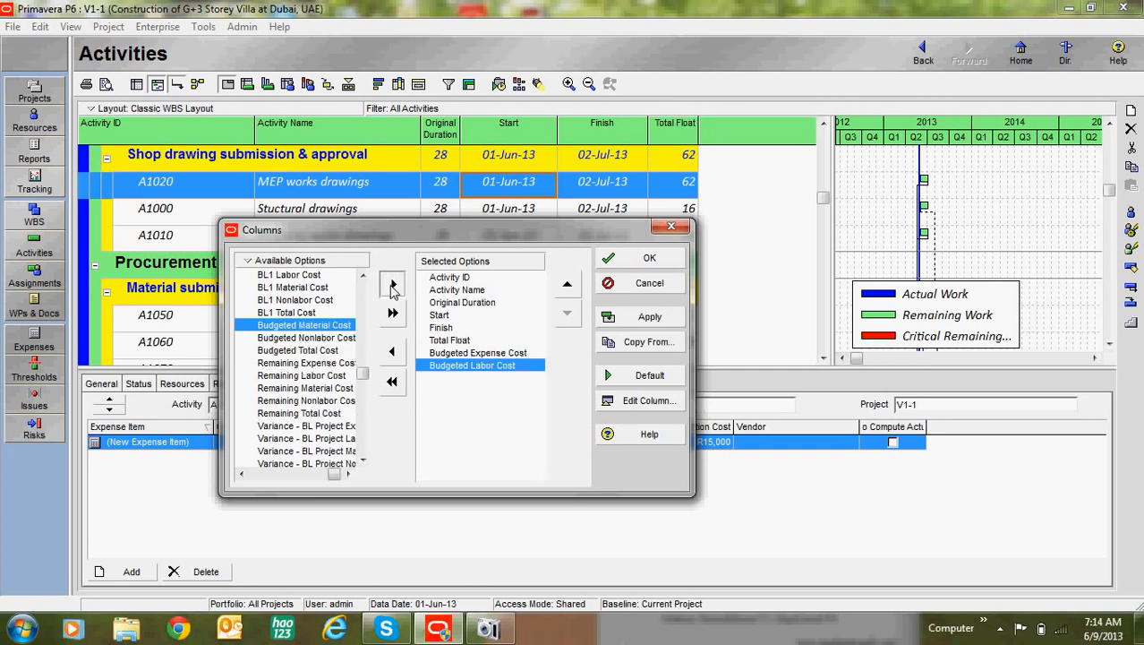
{"action": "left_click", "coordinate": [392, 283]}
{"action": "left_click", "coordinate": [392, 283]}
{"action": "left_click", "coordinate": [392, 283]}
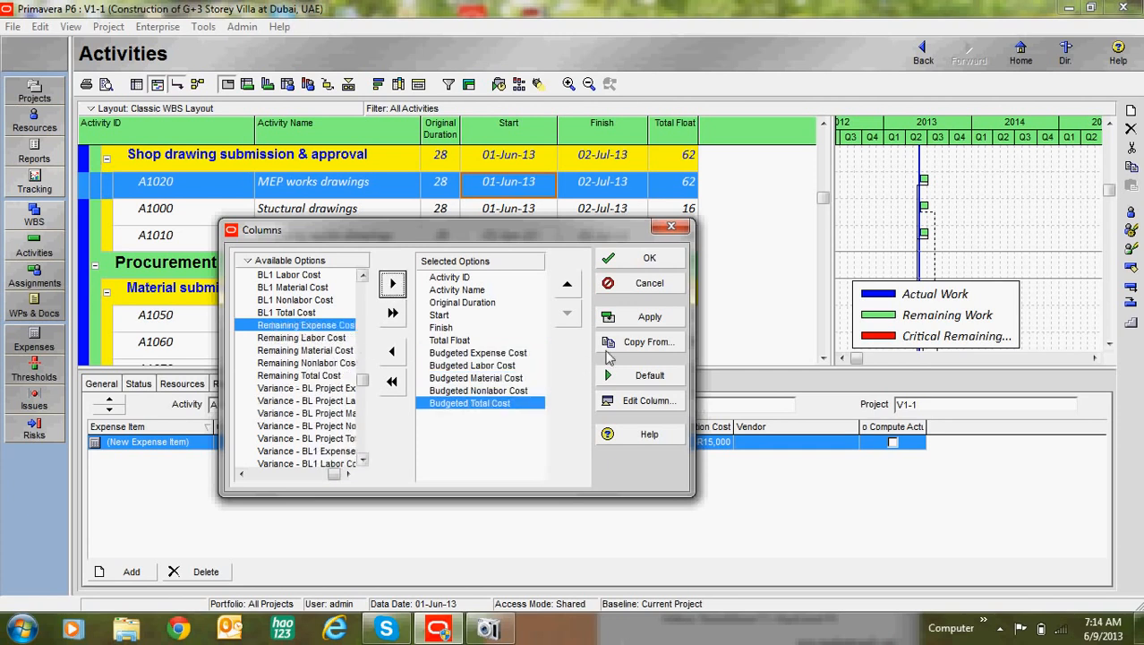
{"action": "left_click", "coordinate": [614, 319]}
{"action": "left_click", "coordinate": [643, 260]}
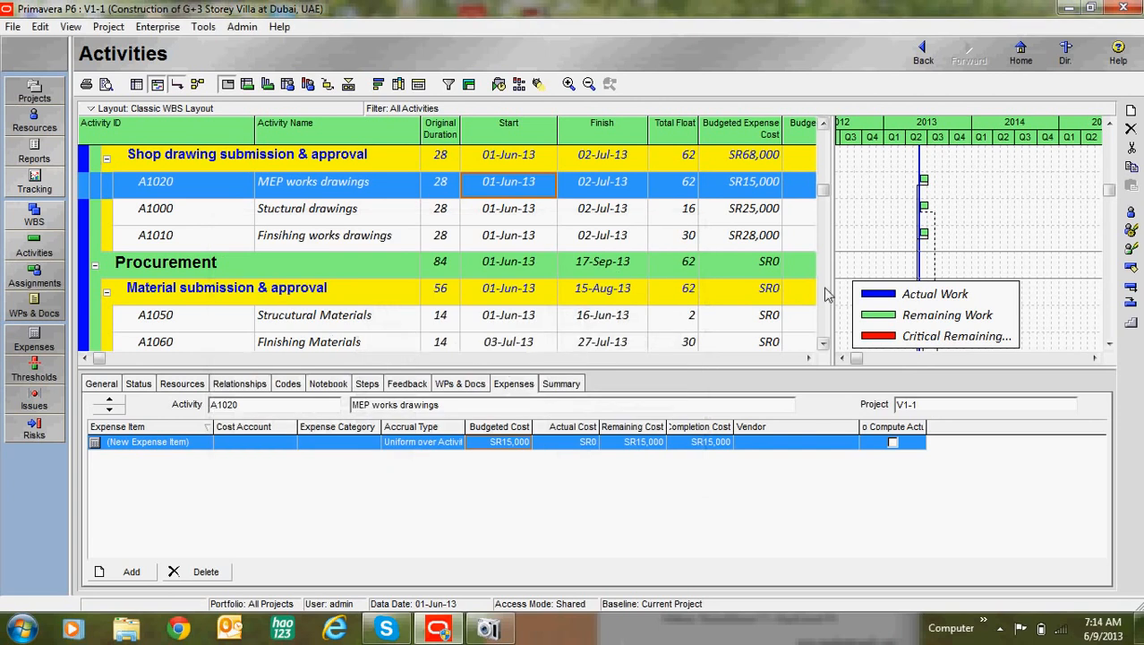
Widen the activity table and examine the budgeted cost columns from the shop drawings down to the construction activities
{"action": "left_click_drag", "start_coordinate": [831, 285], "coordinate": [1079, 283]}
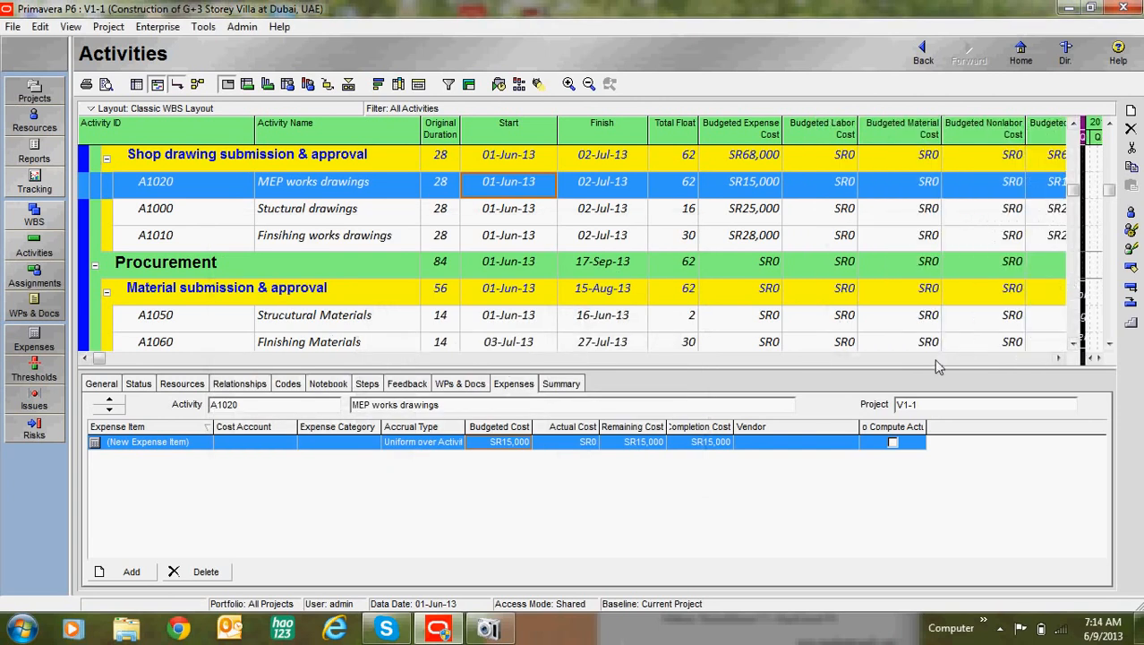
{"action": "left_click", "coordinate": [1060, 359]}
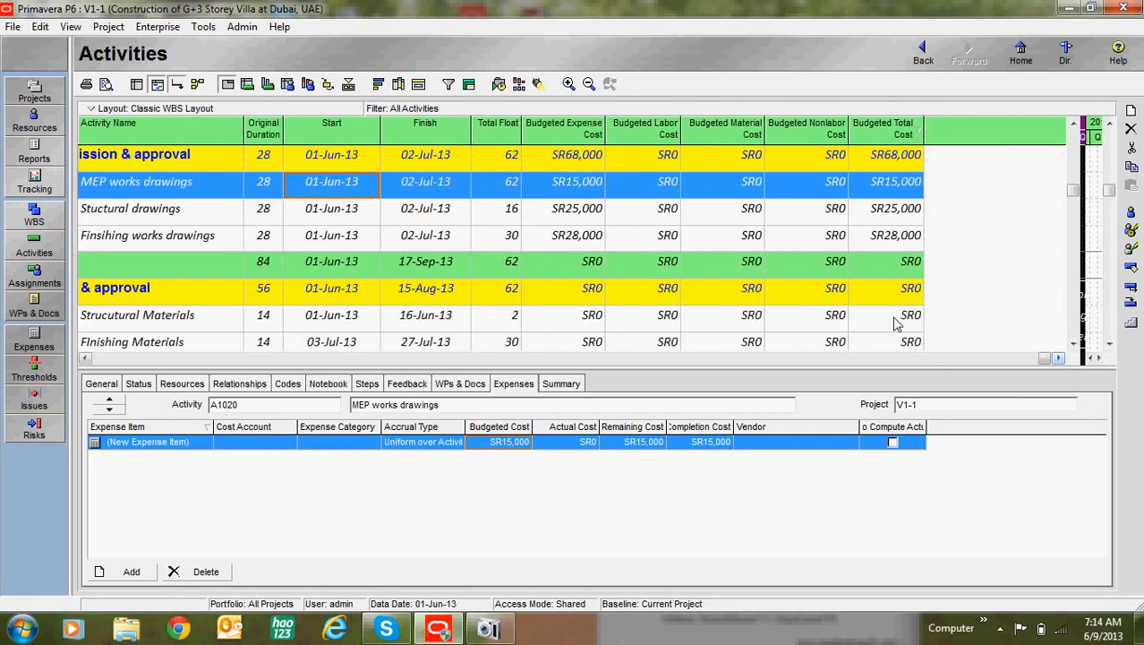
{"action": "scroll", "coordinate": [773, 287], "scroll_direction": "down", "scroll_amount": 5}
{"action": "scroll", "coordinate": [775, 295], "scroll_direction": "up", "scroll_amount": 5}
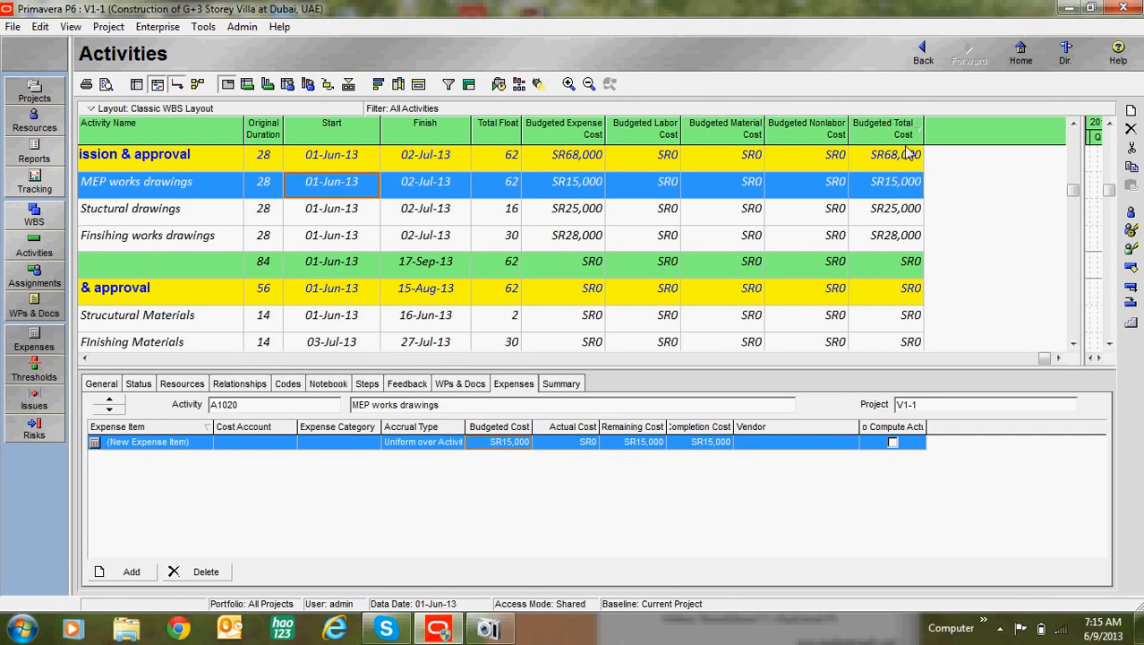
{"action": "left_click", "coordinate": [1074, 343]}
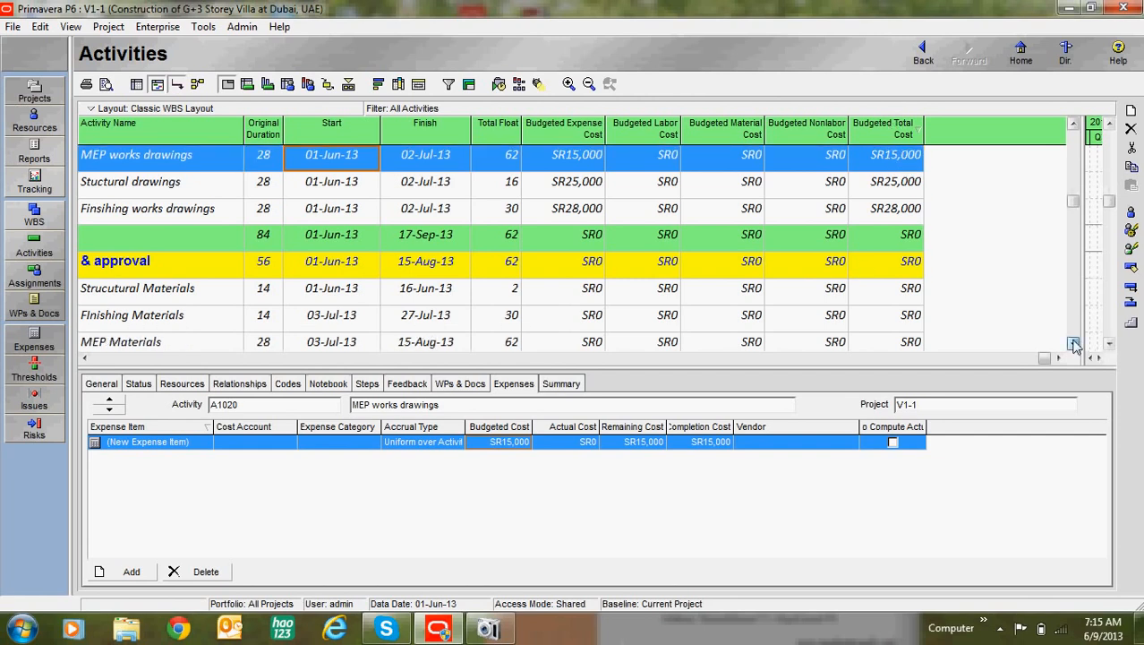
{"action": "scroll", "coordinate": [1074, 342], "scroll_direction": "down", "scroll_amount": 4}
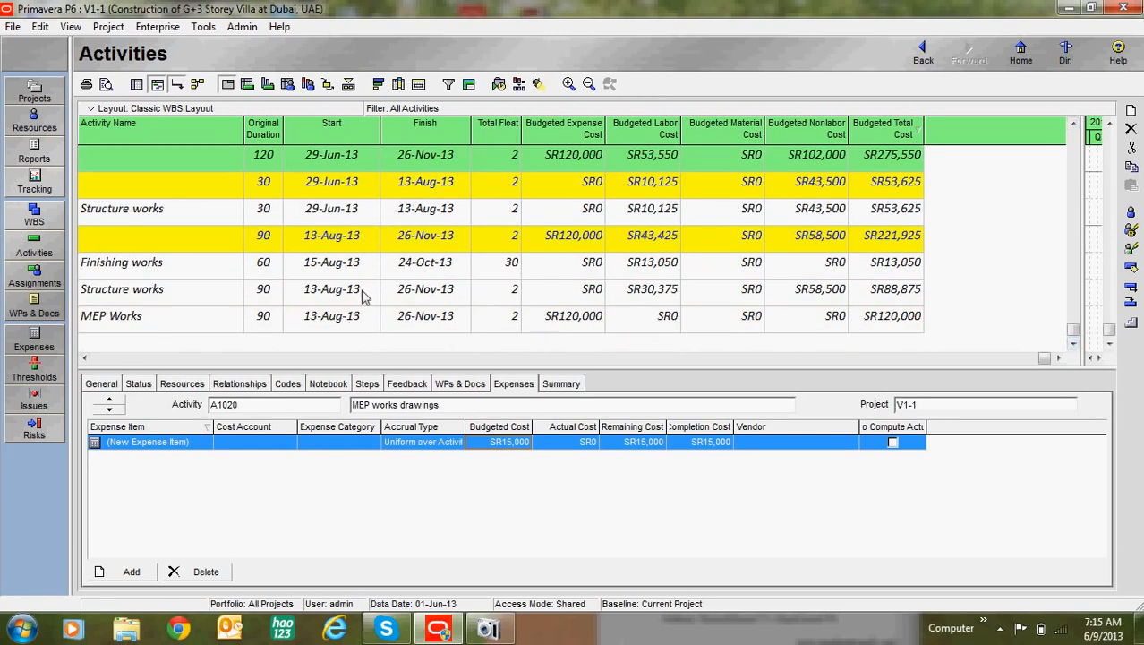
Check the total cost of A1160 Structure works by adding 58500 and 30375 in Calculator, and close Calculator
{"action": "left_click", "coordinate": [354, 295]}
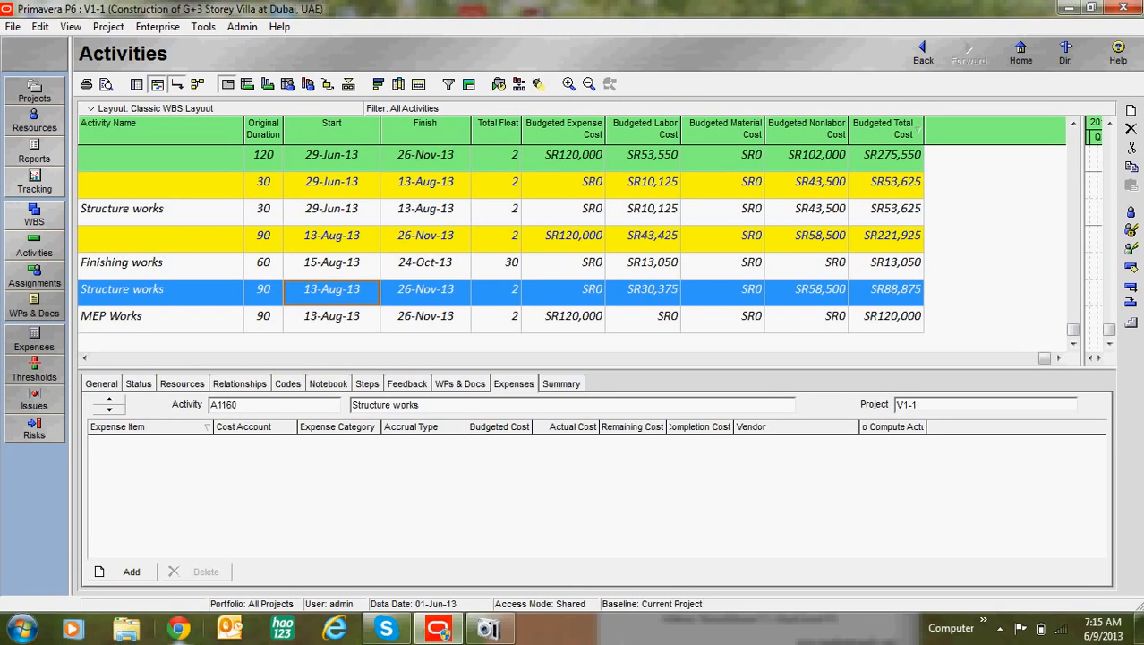
{"action": "key", "text": "XF86Calculator"}
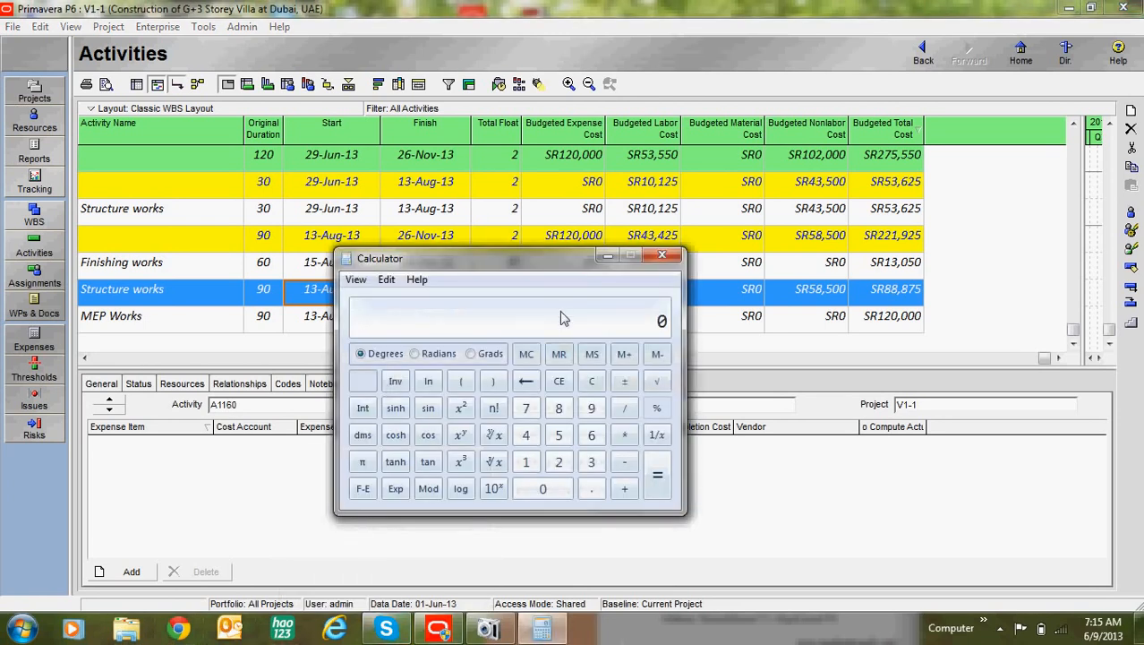
{"action": "left_click_drag", "start_coordinate": [555, 270], "coordinate": [489, 212]}
{"action": "left_click", "coordinate": [491, 376]}
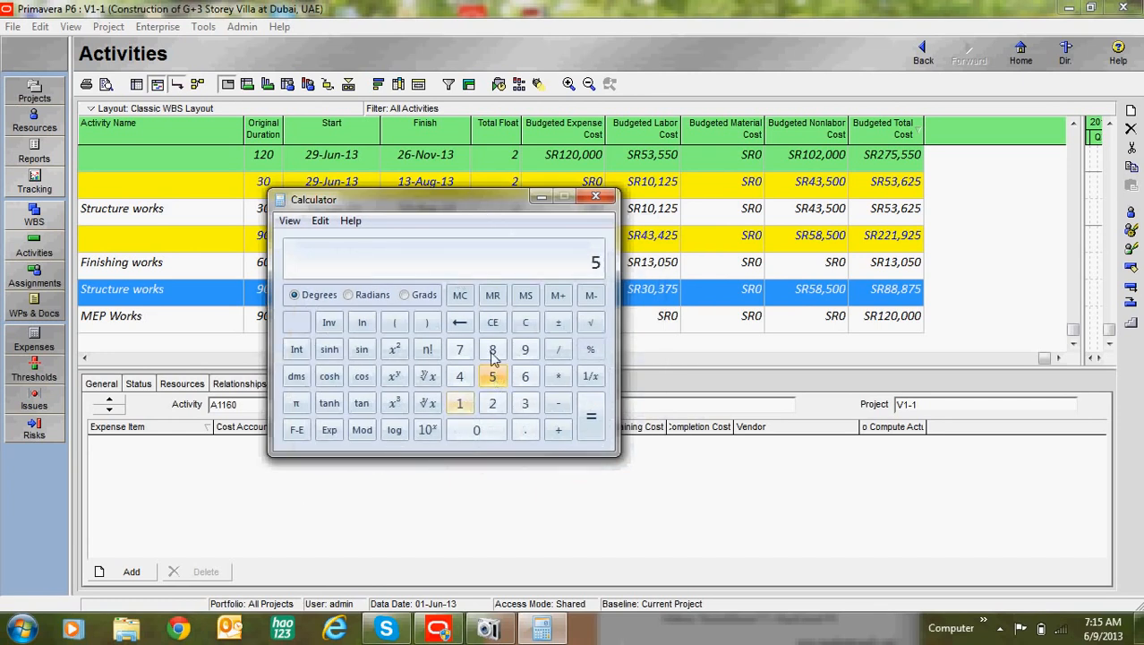
{"action": "left_click", "coordinate": [492, 350]}
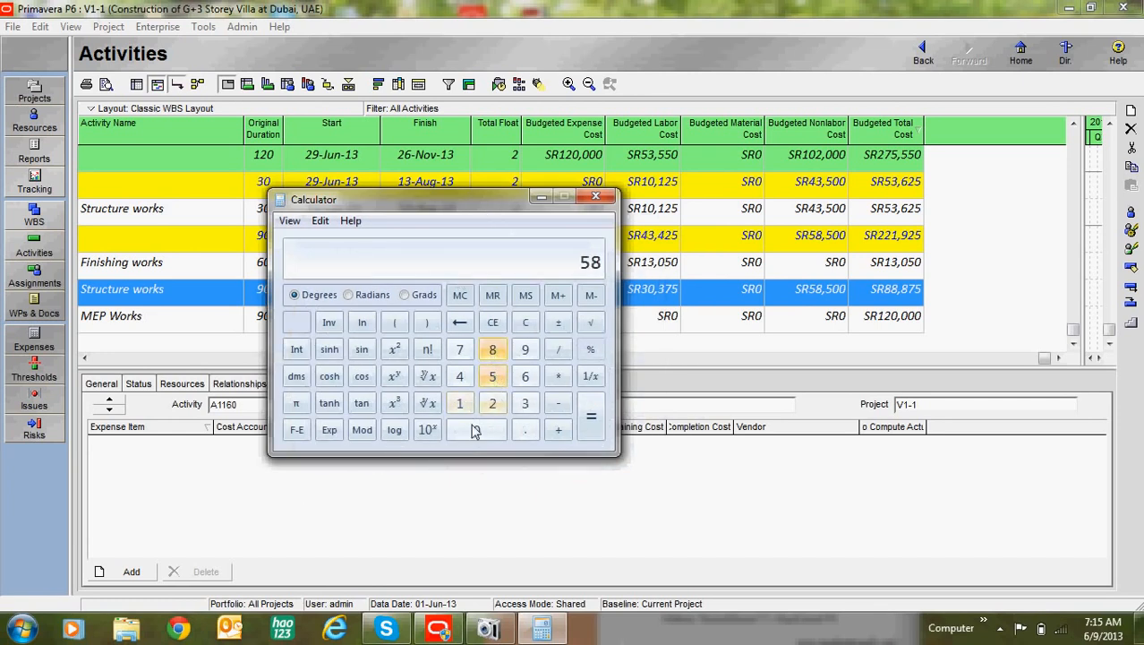
{"action": "left_click", "coordinate": [491, 376]}
{"action": "left_click", "coordinate": [483, 430]}
{"action": "left_click", "coordinate": [489, 431]}
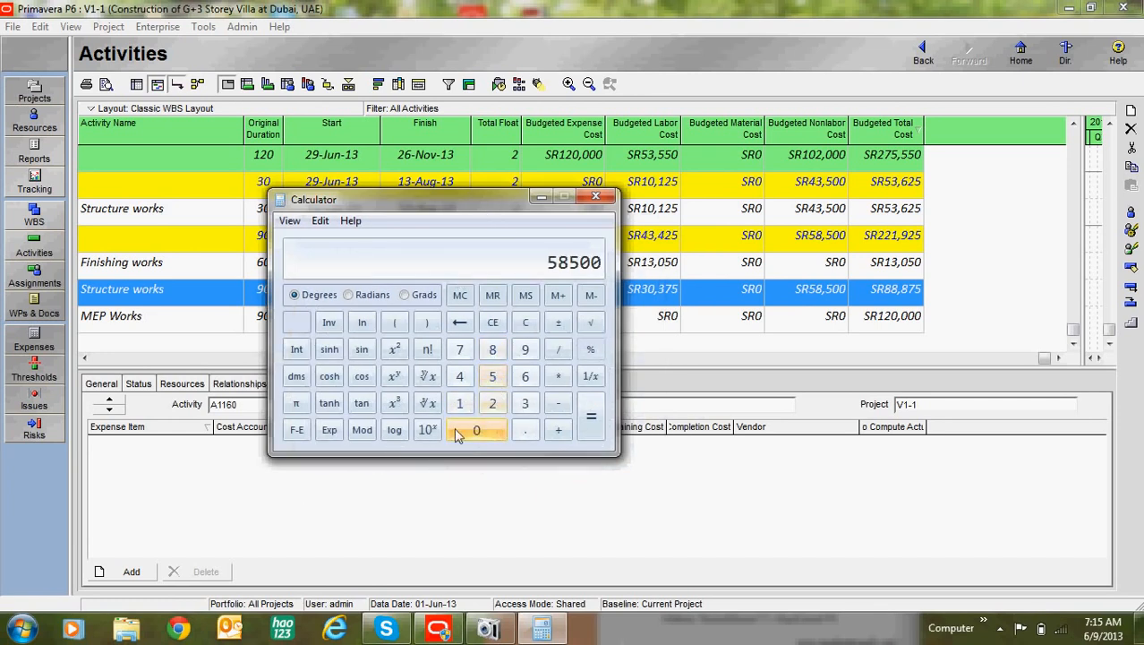
{"action": "left_click", "coordinate": [558, 430]}
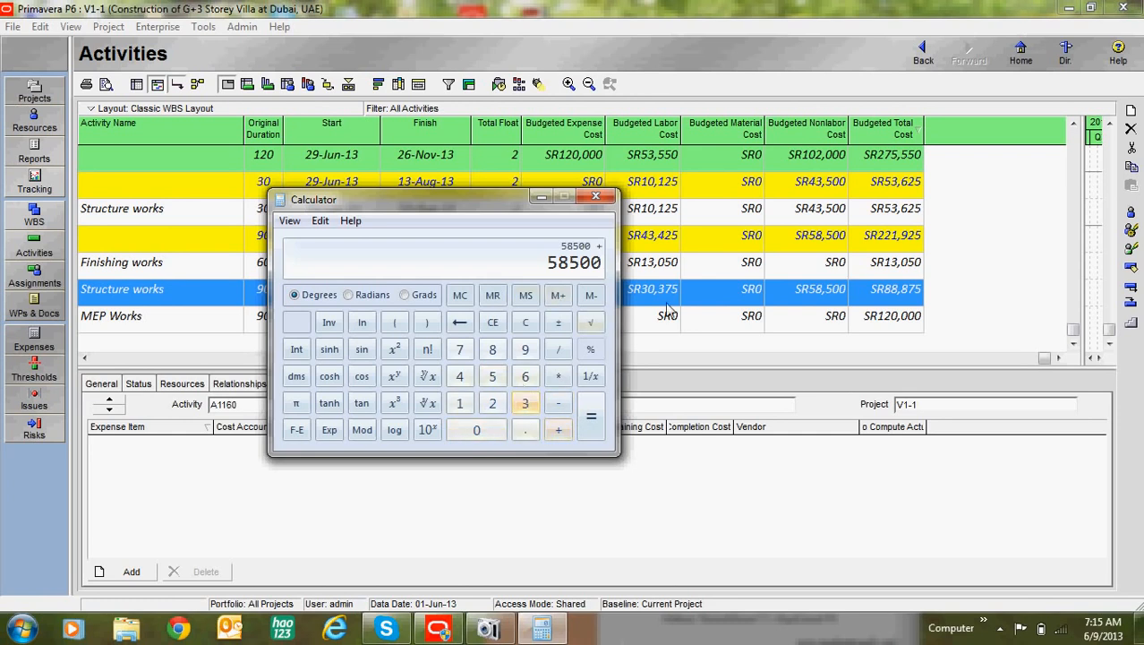
{"action": "left_click", "coordinate": [526, 403]}
{"action": "left_click", "coordinate": [476, 431]}
{"action": "left_click", "coordinate": [524, 405]}
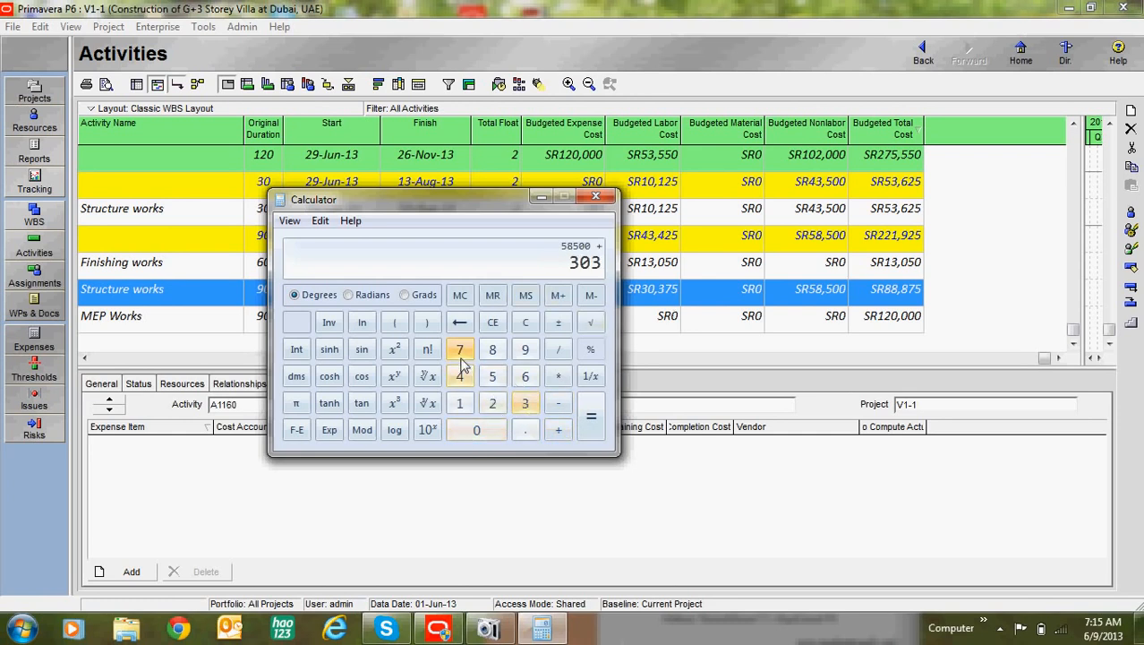
{"action": "left_click", "coordinate": [459, 350]}
{"action": "left_click", "coordinate": [492, 376]}
{"action": "left_click", "coordinate": [591, 416]}
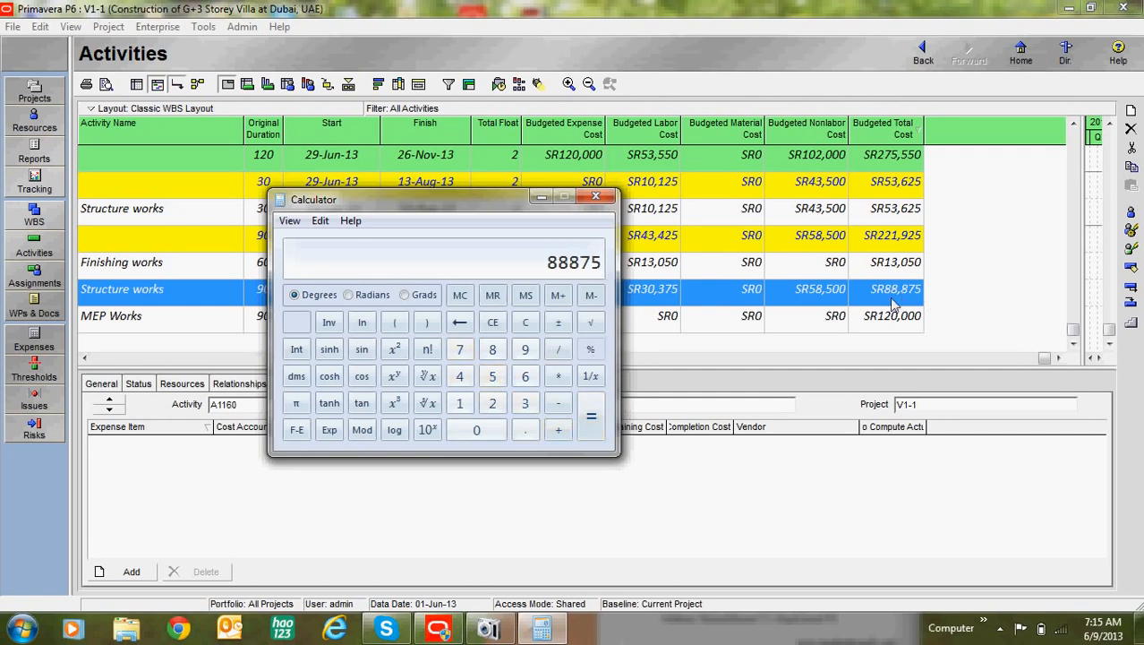
{"action": "left_click", "coordinate": [595, 196]}
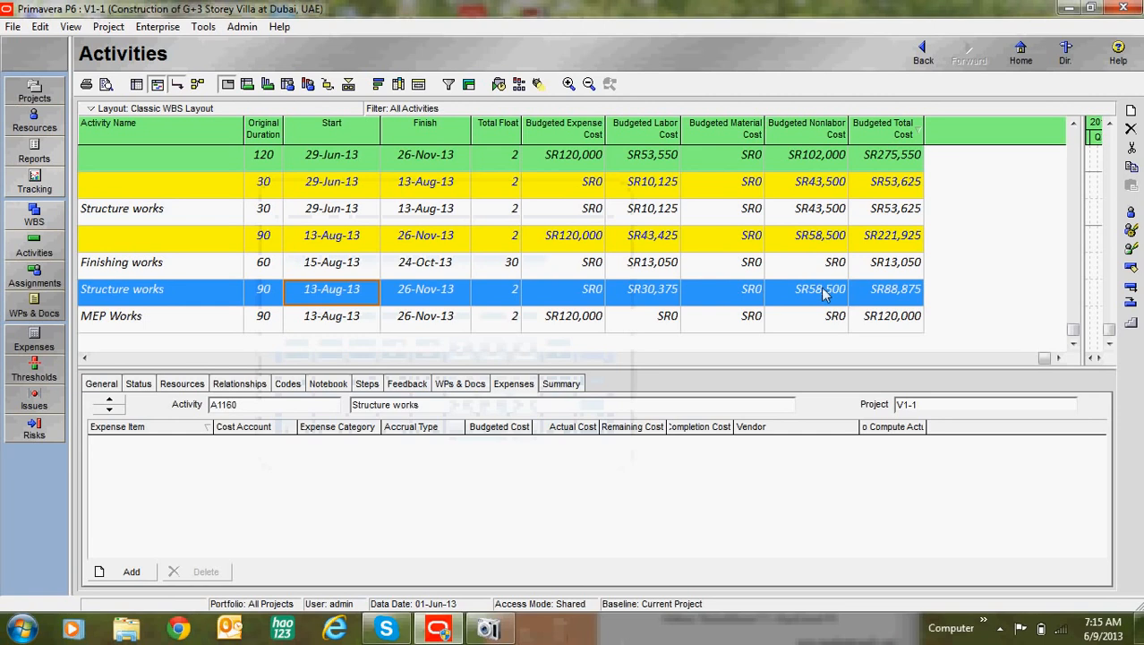
Review the budgeted expense, labor, material, nonlabor and total costs of the construction activities, starting from A1140 Finishing works
{"action": "left_click", "coordinate": [811, 262]}
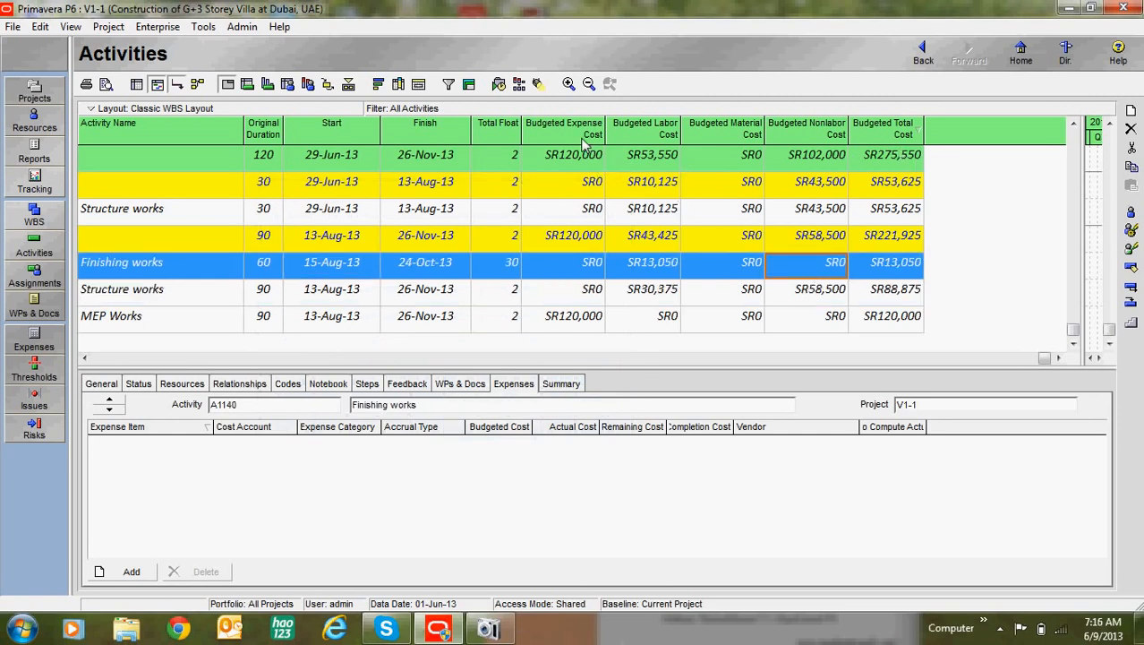
{"action": "scroll", "coordinate": [633, 262], "scroll_direction": "up", "scroll_amount": 3}
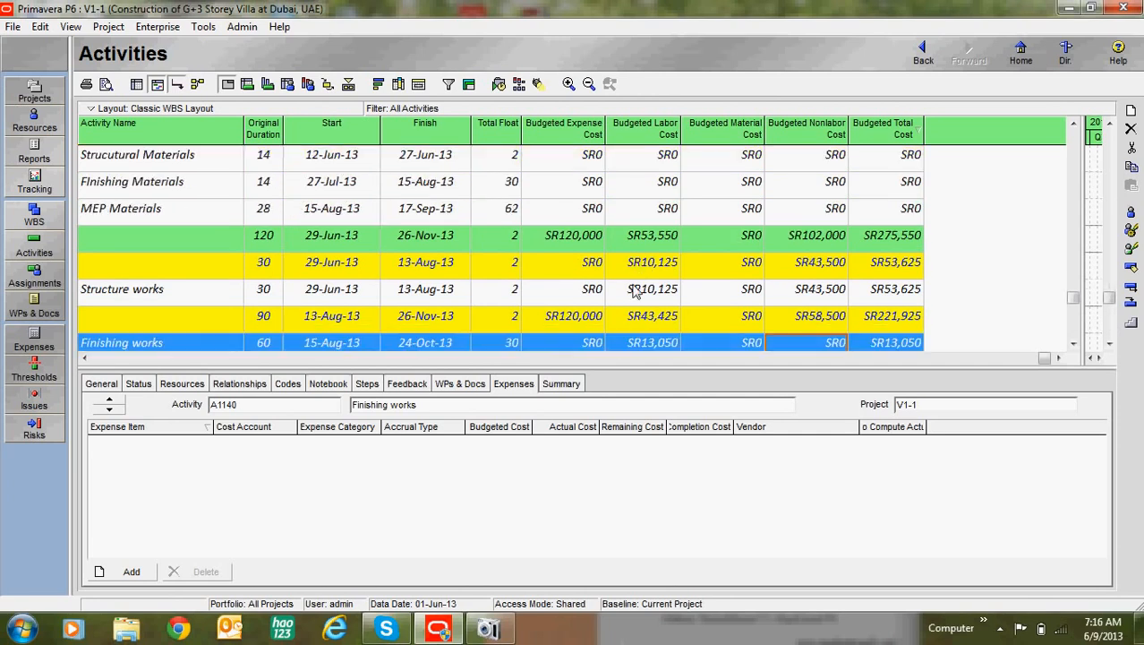
{"action": "scroll", "coordinate": [633, 291], "scroll_direction": "down", "scroll_amount": 1}
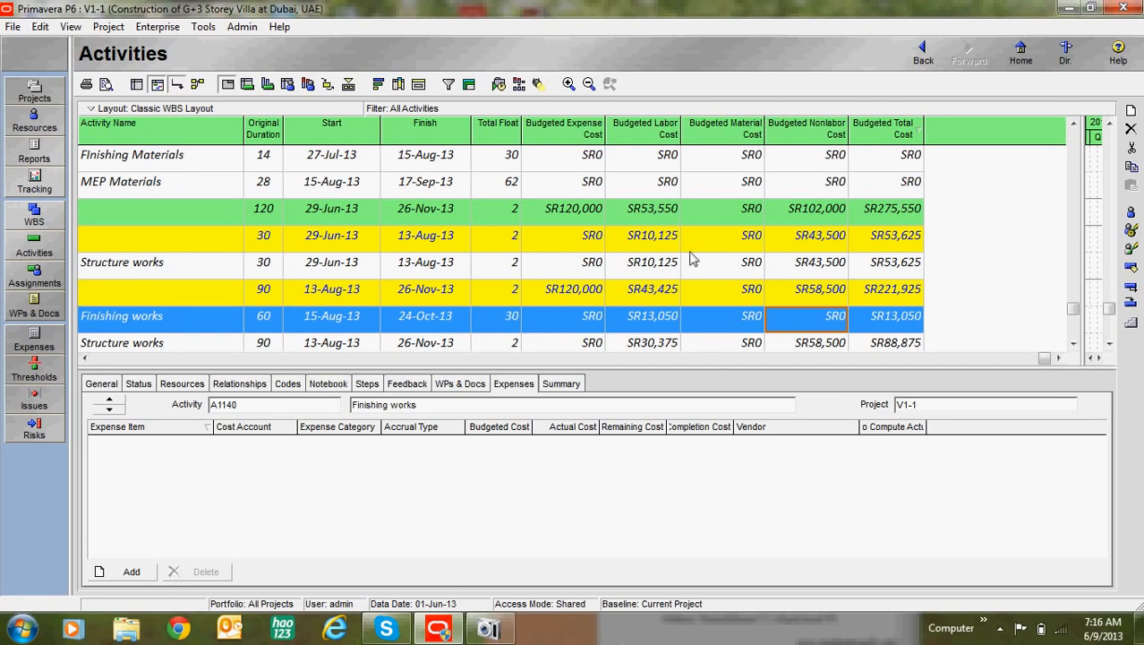
{"action": "scroll", "coordinate": [724, 316], "scroll_direction": "up", "scroll_amount": 3}
{"action": "scroll", "coordinate": [638, 257], "scroll_direction": "down", "scroll_amount": 2}
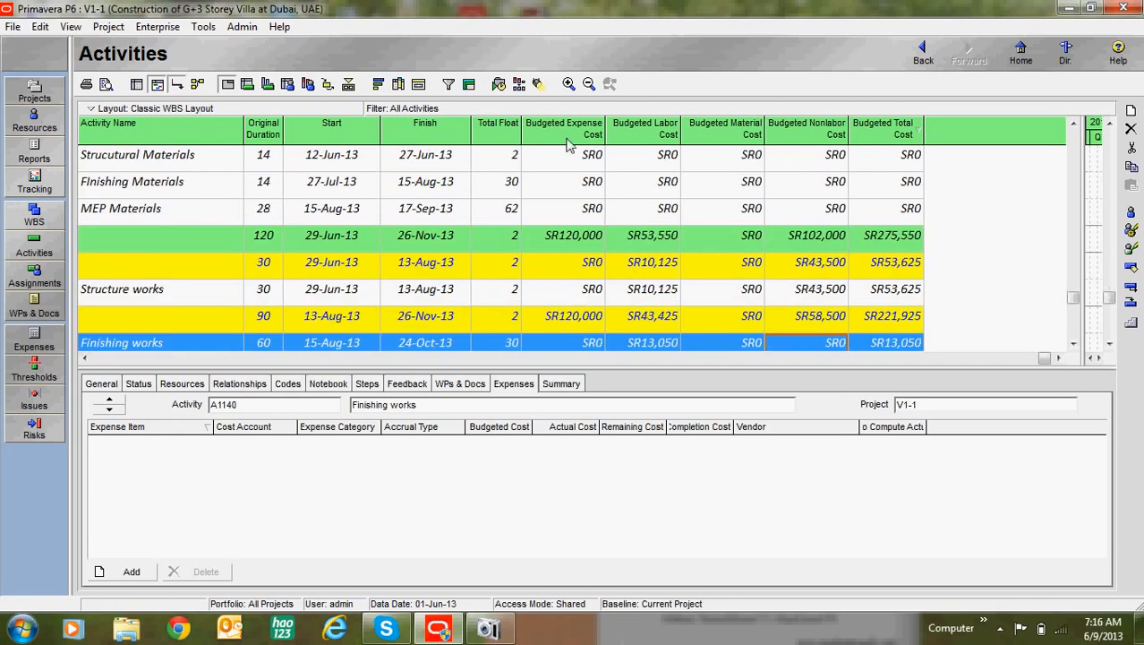
{"action": "scroll", "coordinate": [600, 257], "scroll_direction": "up", "scroll_amount": 6}
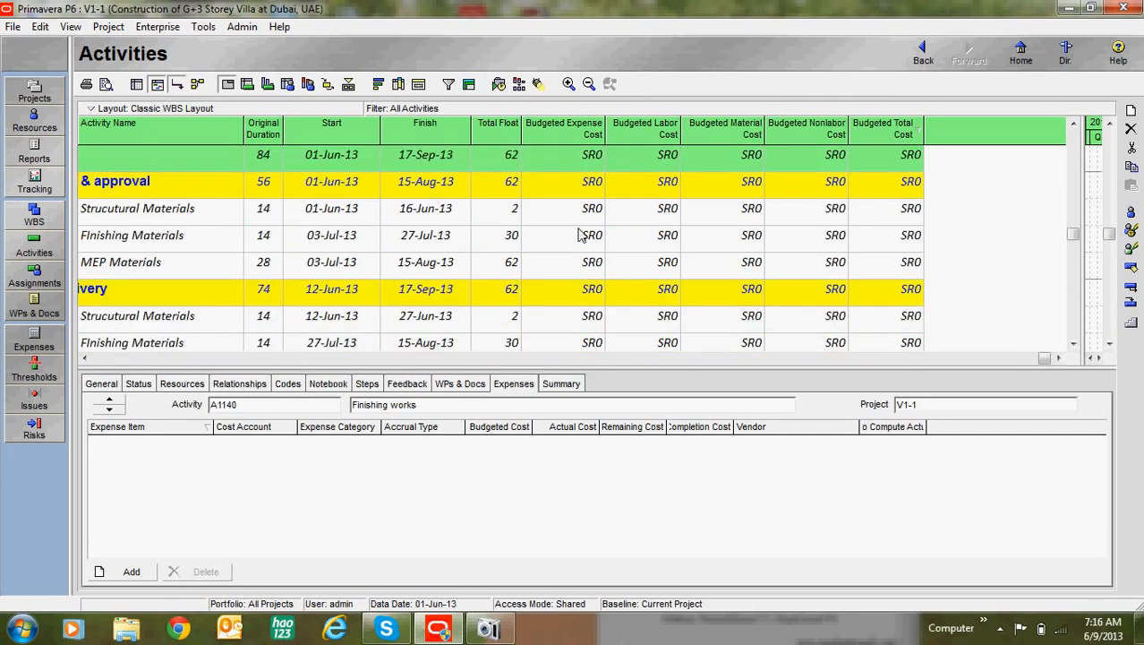
Examine the budgeted costs of the materials activities and the MEP, structural and finishing drawings, up to the project summary row
{"action": "left_click", "coordinate": [576, 209]}
{"action": "scroll", "coordinate": [730, 289], "scroll_direction": "up", "scroll_amount": 3}
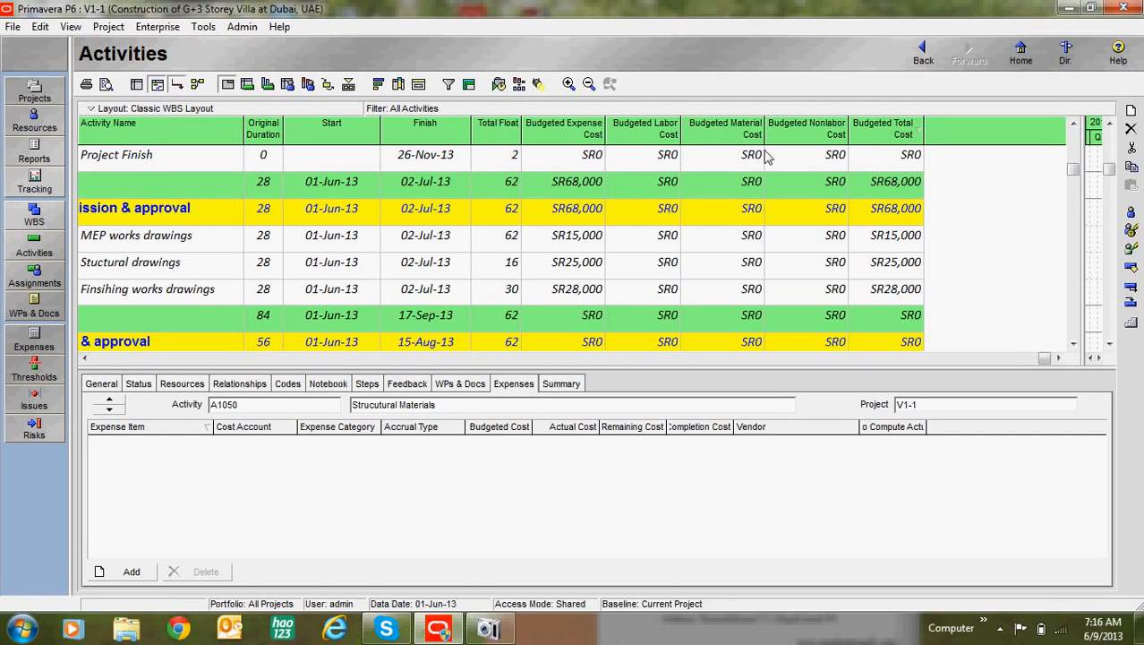
{"action": "left_click", "coordinate": [667, 290]}
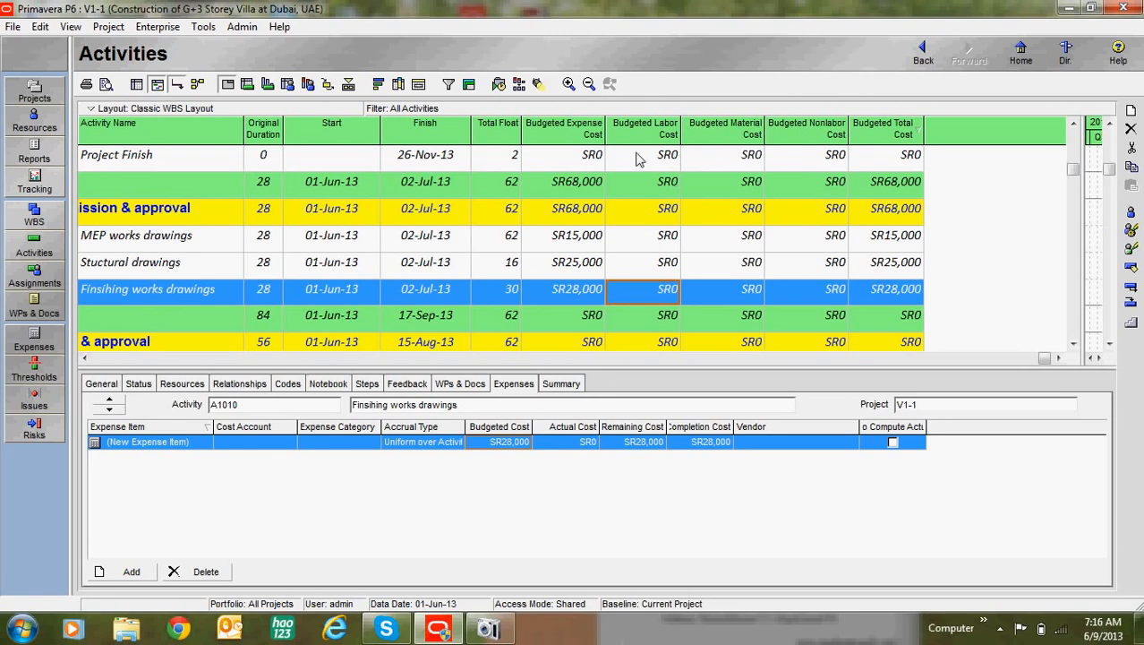
{"action": "left_click", "coordinate": [571, 271]}
{"action": "left_click", "coordinate": [564, 236]}
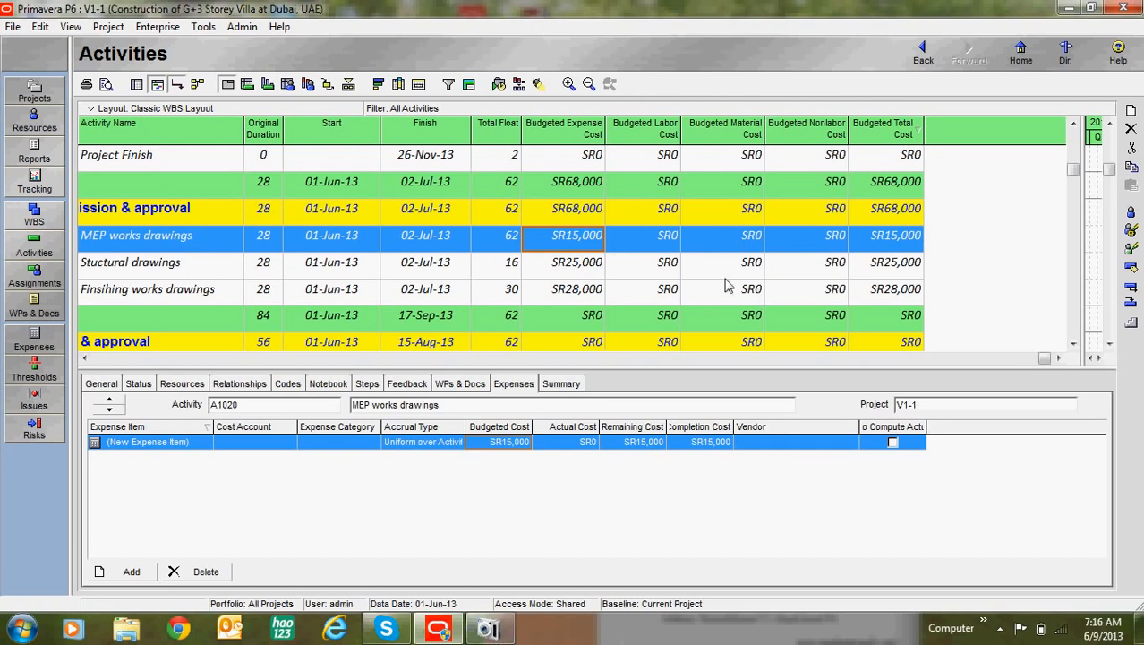
{"action": "scroll", "coordinate": [573, 350], "scroll_direction": "up", "scroll_amount": 1}
{"action": "scroll", "coordinate": [573, 349], "scroll_direction": "up", "scroll_amount": 1}
{"action": "left_click", "coordinate": [488, 629]}
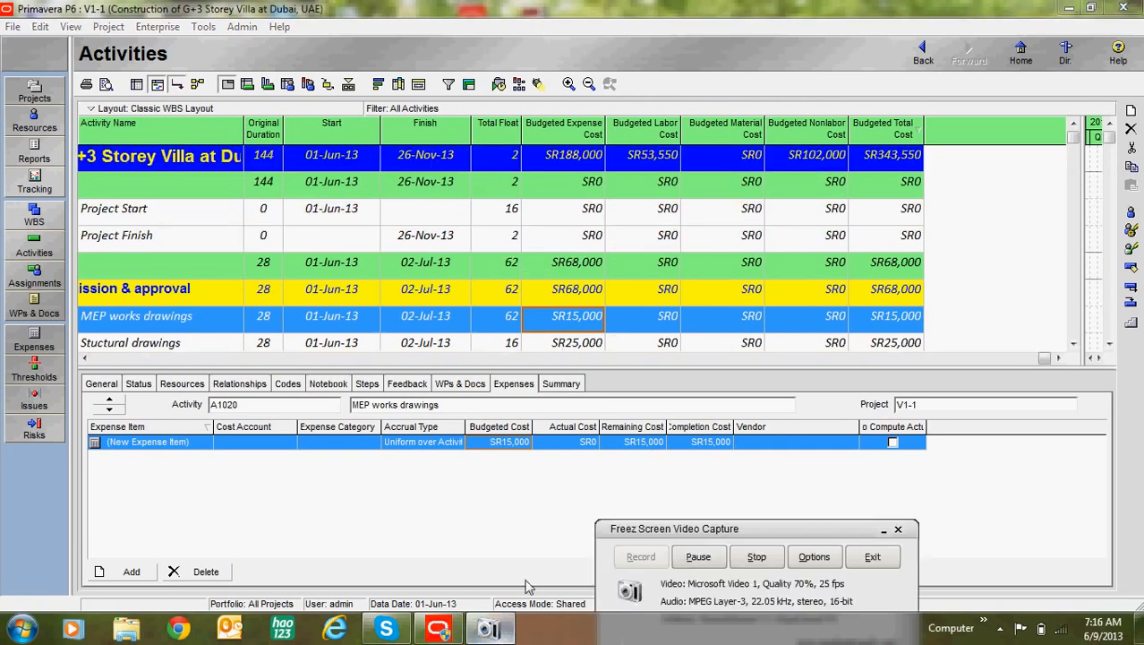